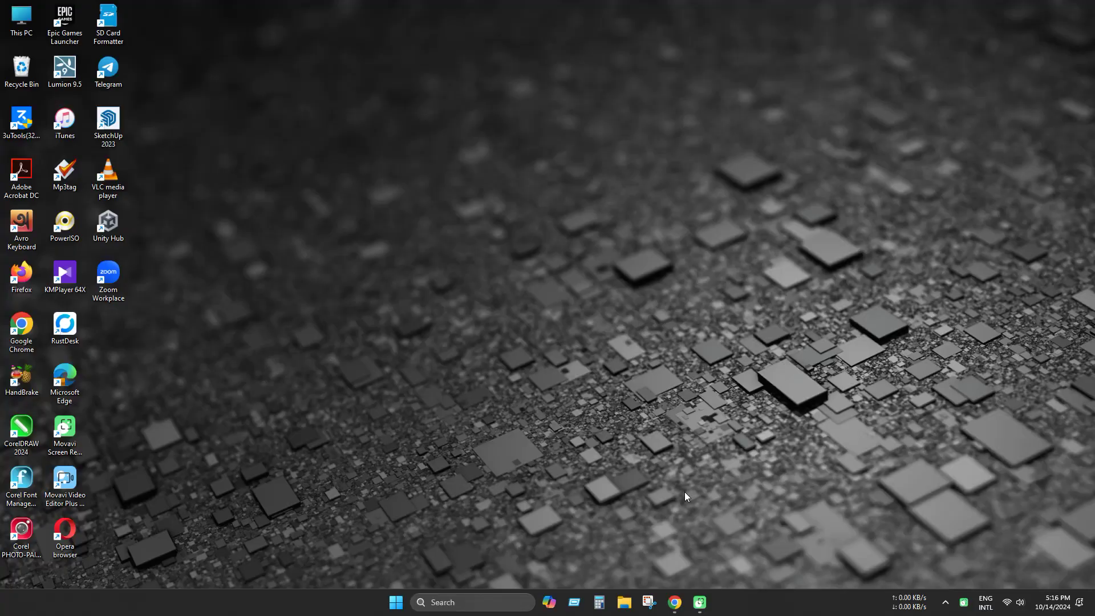
Start a Windows search for the Command Prompt tool.
{"action": "left_click", "coordinate": [447, 602]}
{"action": "type", "text": "cmd"}
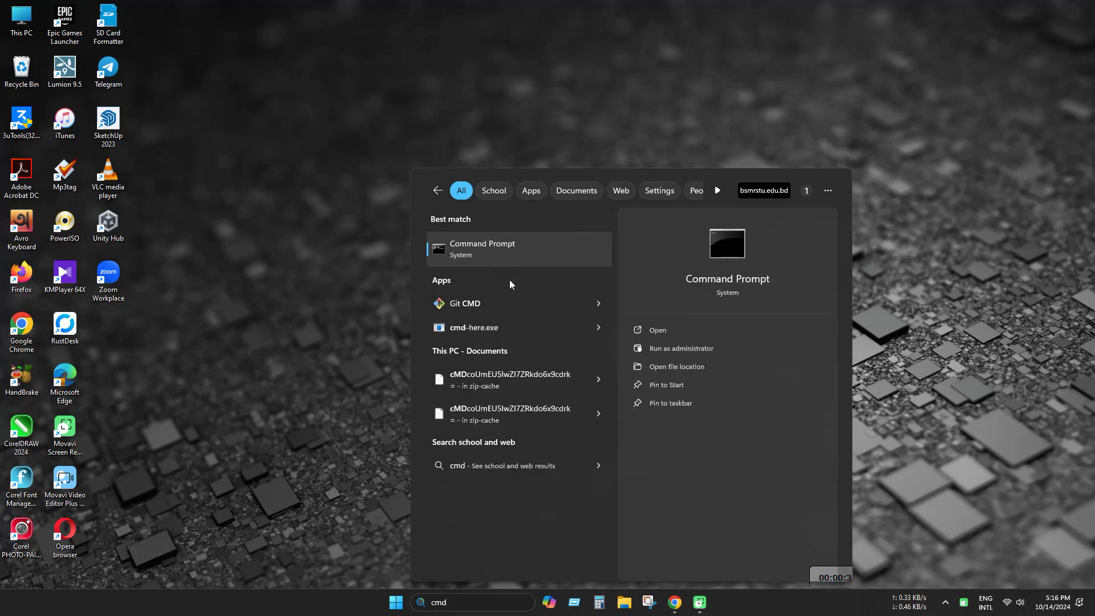
Launch Command Prompt and run ipconfig to list the network configuration.
{"action": "left_click", "coordinate": [485, 253]}
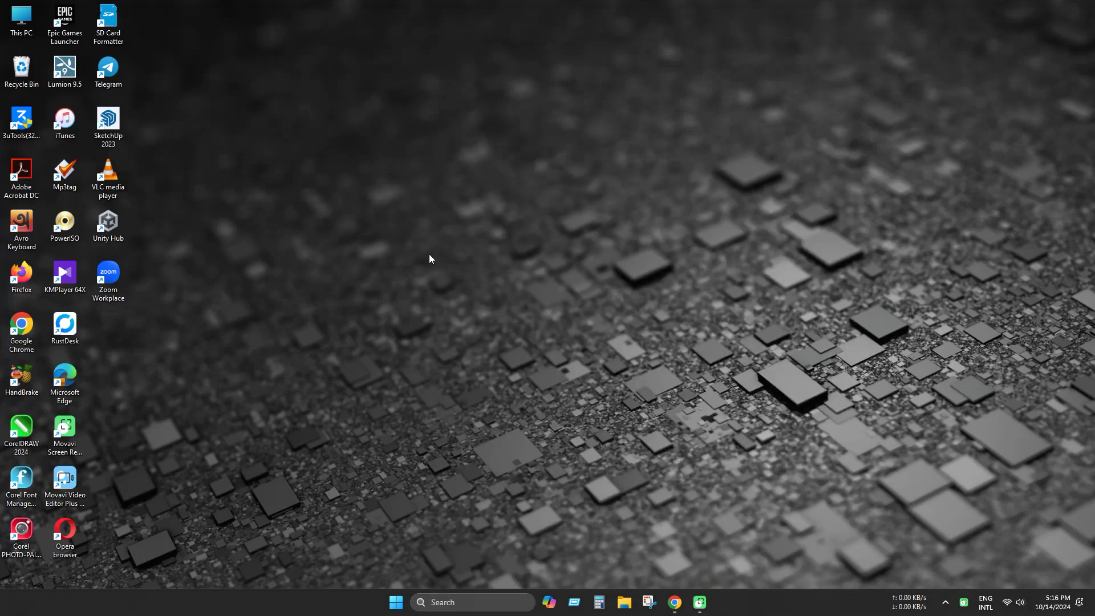
{"action": "left_click_drag", "start_coordinate": [389, 152], "coordinate": [515, 152]}
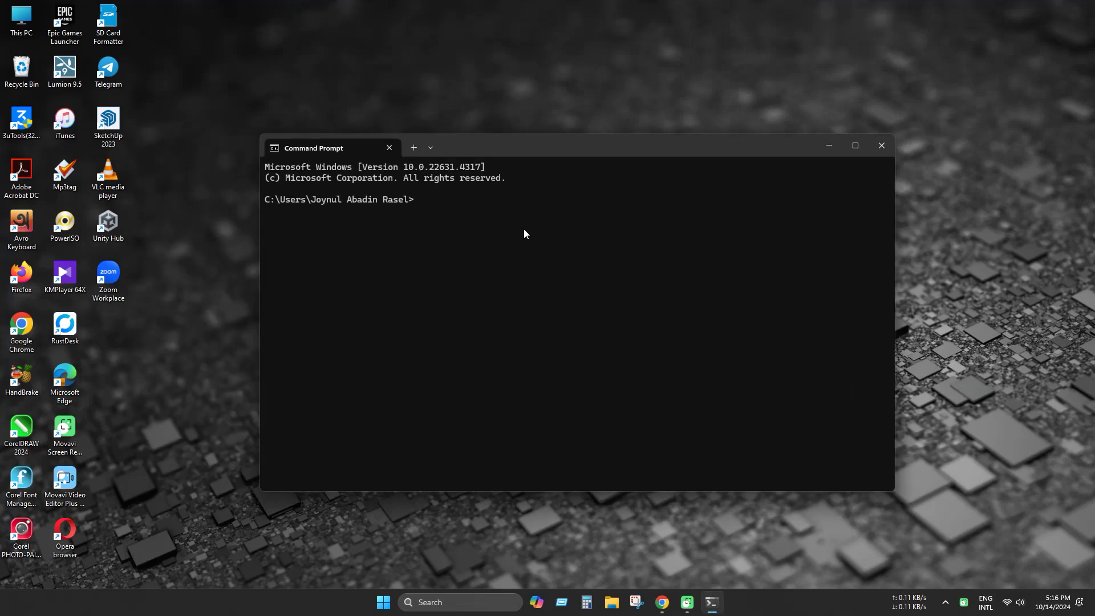
{"action": "type", "text": "ipcon"}
{"action": "type", "text": "fig"}
{"action": "left_click_drag", "start_coordinate": [455, 202], "coordinate": [427, 209]}
{"action": "double_click", "coordinate": [415, 199]}
{"action": "left_click", "coordinate": [501, 199]}
{"action": "key", "text": "Return"}
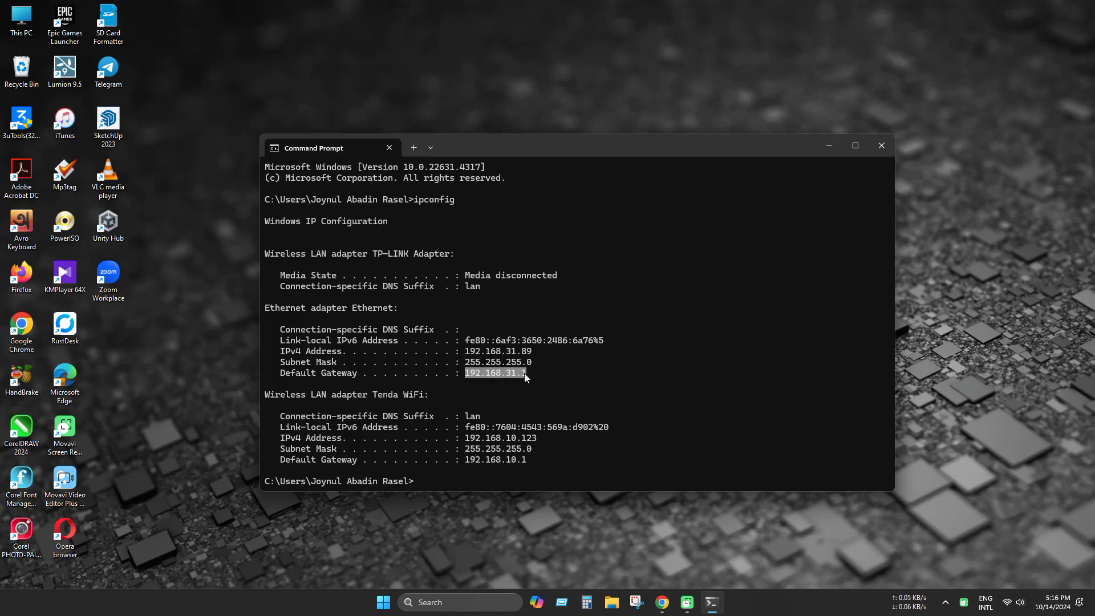
Copy the Ethernet default gateway 192.168.31.1 and close Command Prompt.
{"action": "left_click_drag", "start_coordinate": [280, 374], "coordinate": [523, 373]}
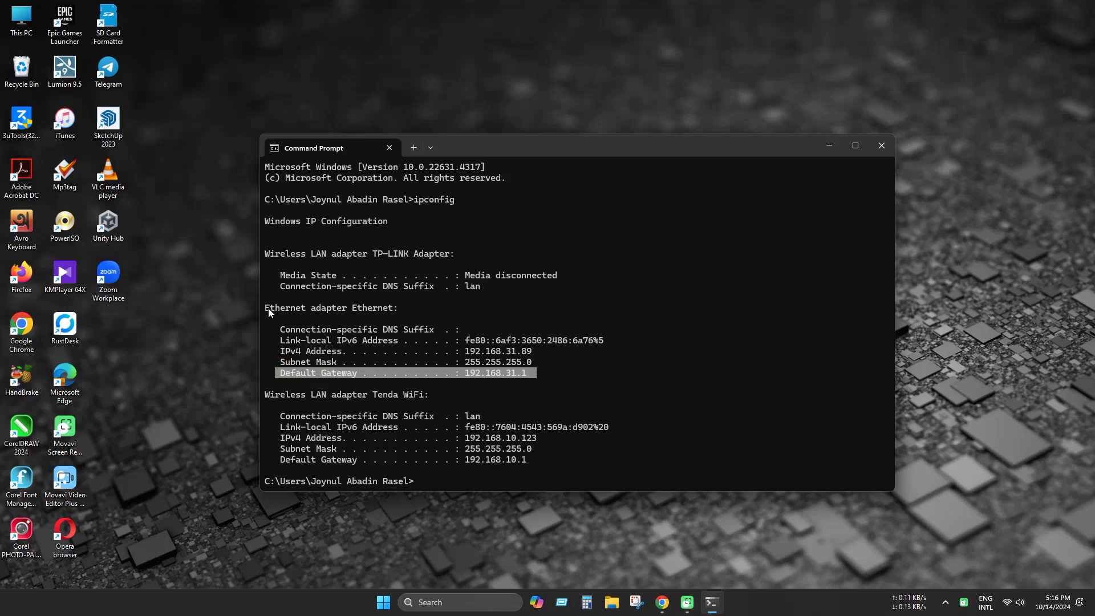
{"action": "left_click_drag", "start_coordinate": [269, 309], "coordinate": [326, 312]}
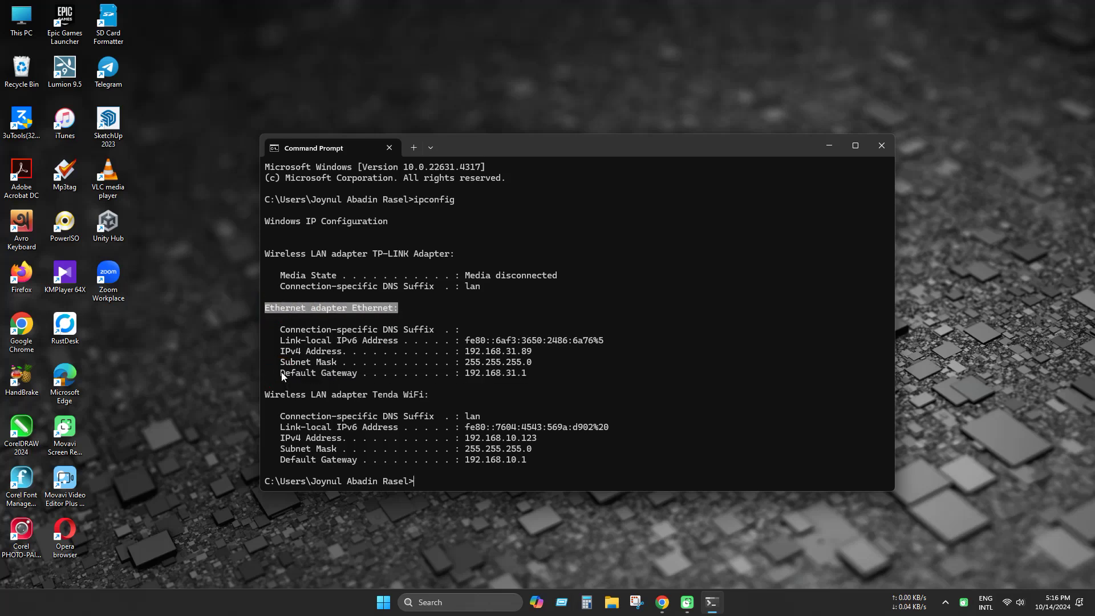
{"action": "left_click_drag", "start_coordinate": [282, 375], "coordinate": [441, 376]}
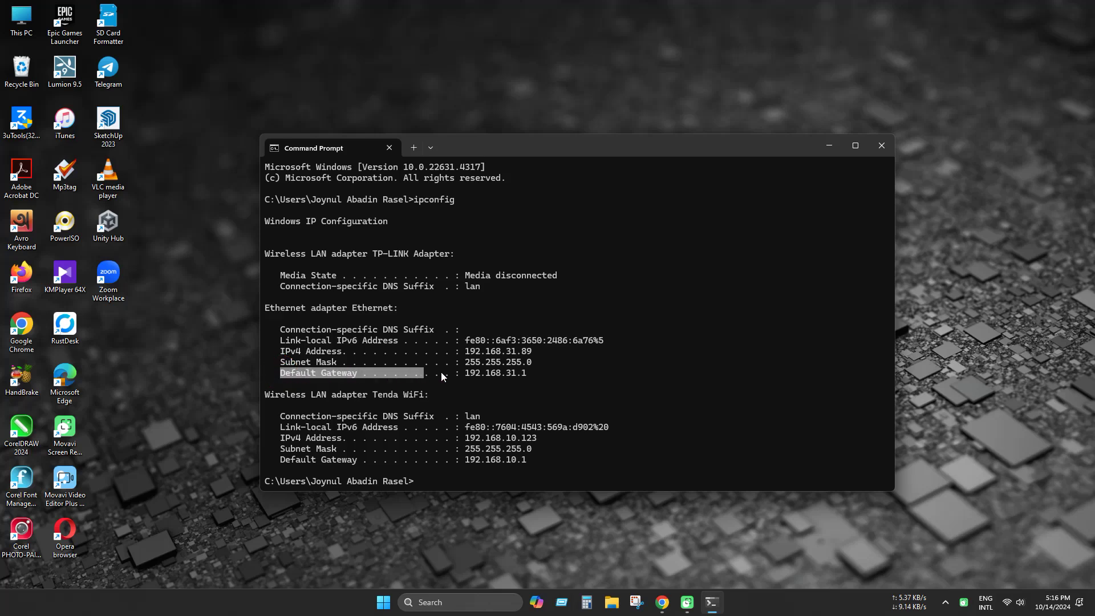
{"action": "left_click", "coordinate": [528, 373]}
{"action": "left_click_drag", "start_coordinate": [465, 372], "coordinate": [528, 374]}
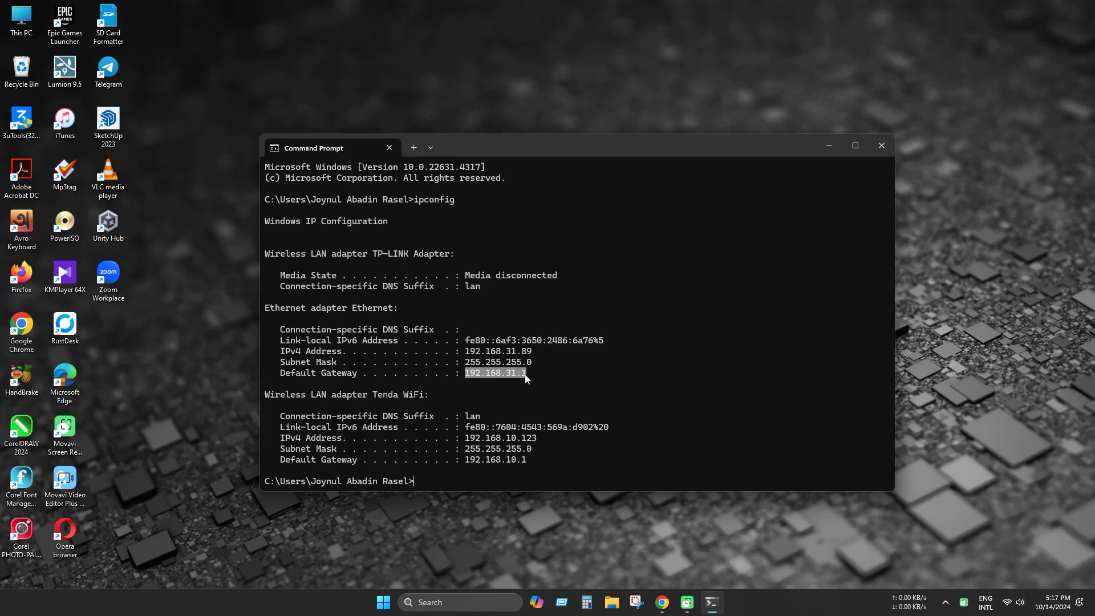
{"action": "key", "text": "ctrl+c"}
{"action": "left_click", "coordinate": [882, 146]}
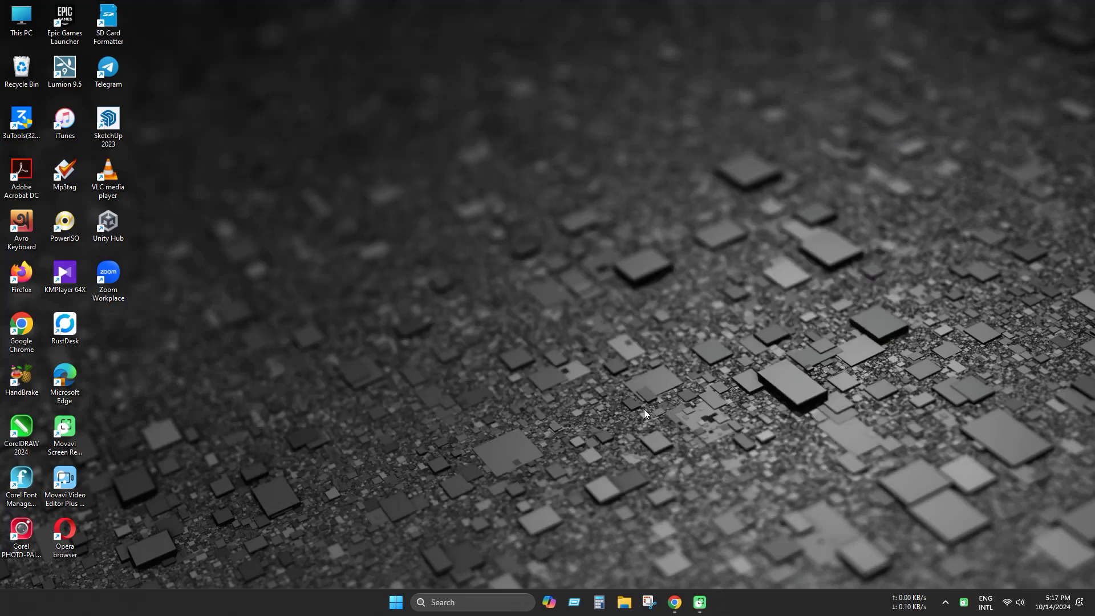
Load the router page at the pasted gateway, accept the agreement with United Kingdom and start the setup guide.
{"action": "left_click", "coordinate": [676, 605]}
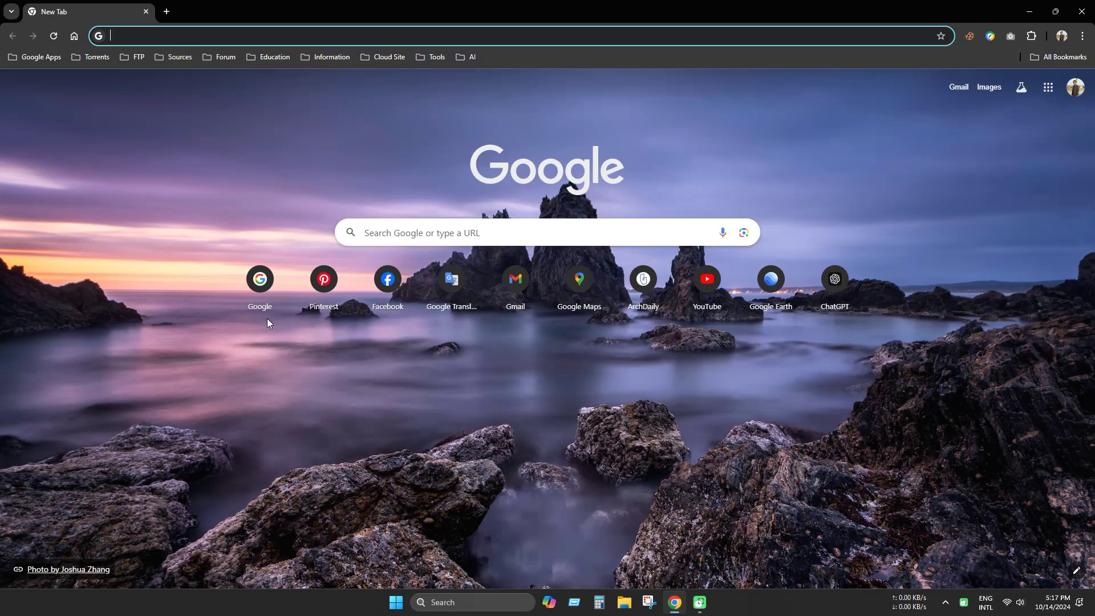
{"action": "key", "text": "ctrl+v"}
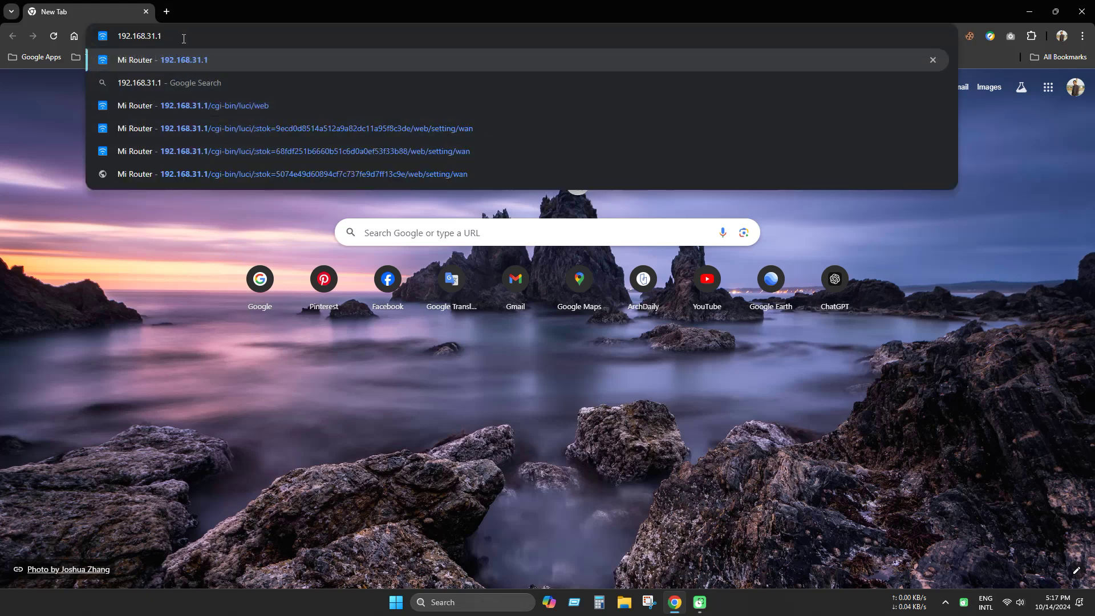
{"action": "key", "text": "Return"}
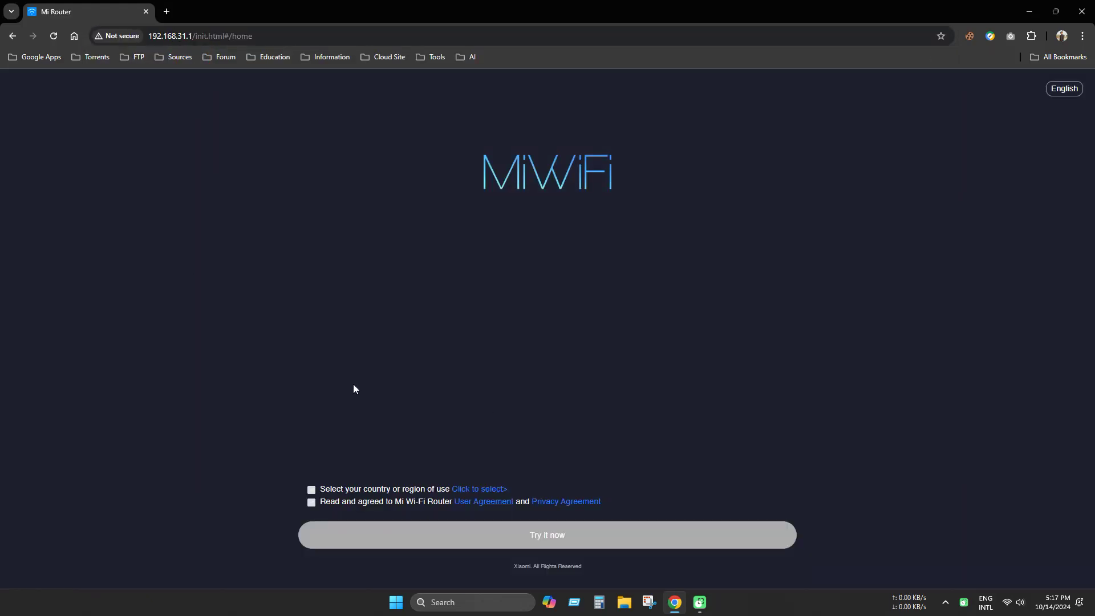
{"action": "left_click", "coordinate": [472, 490]}
{"action": "left_click", "coordinate": [516, 577]}
{"action": "left_click", "coordinate": [312, 502]}
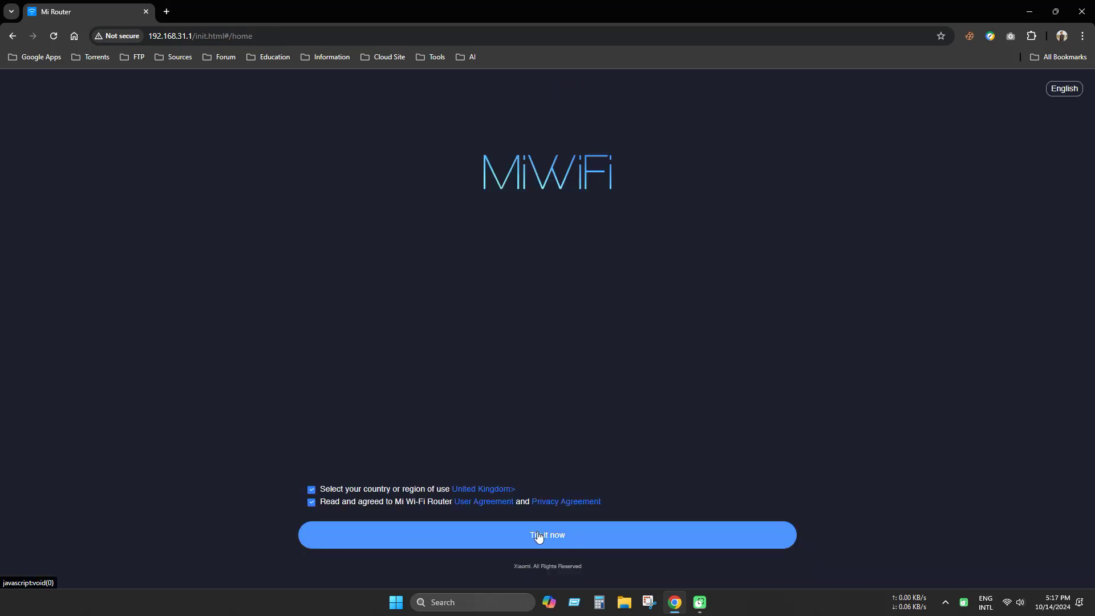
{"action": "left_click", "coordinate": [538, 536]}
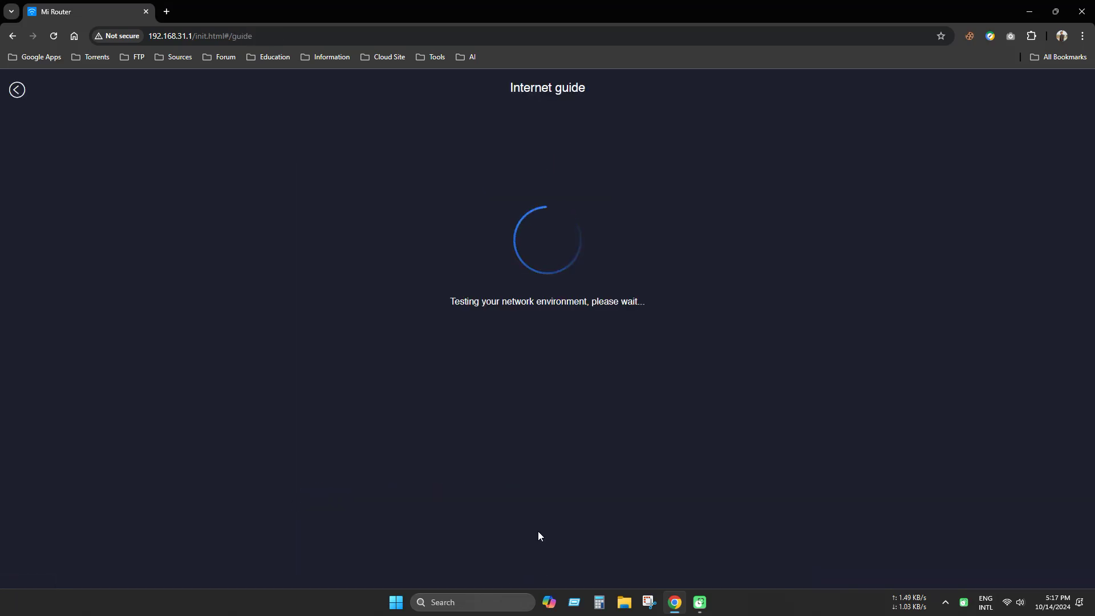
{"action": "left_click", "coordinate": [569, 555]}
Choose DHCP, set the Wi-Fi password and a separate admin password, and submit the setup.
{"action": "left_click", "coordinate": [356, 200]}
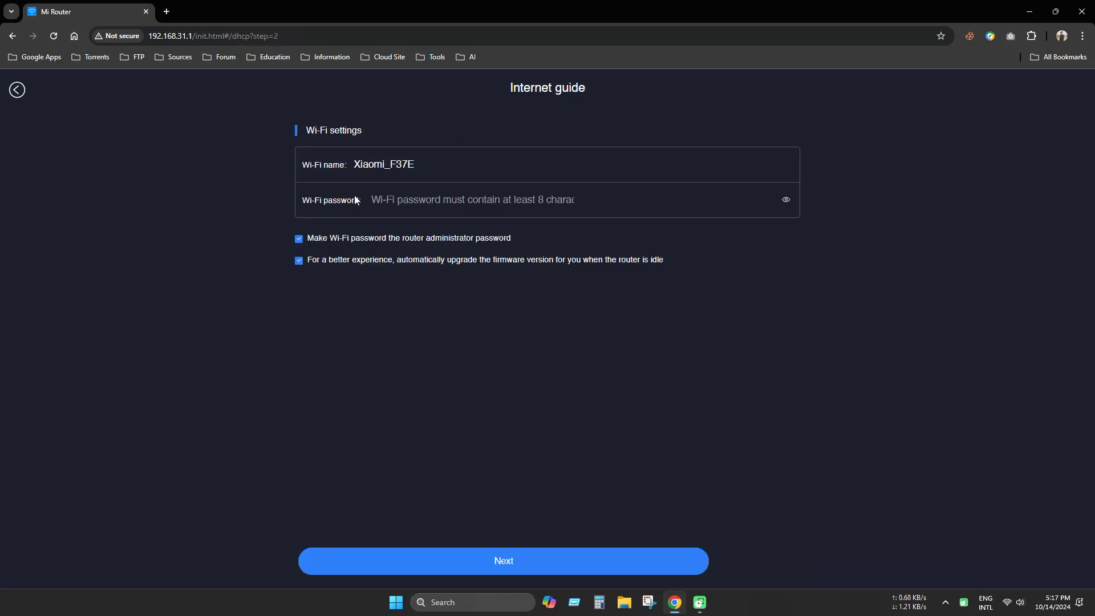
{"action": "left_click", "coordinate": [396, 200]}
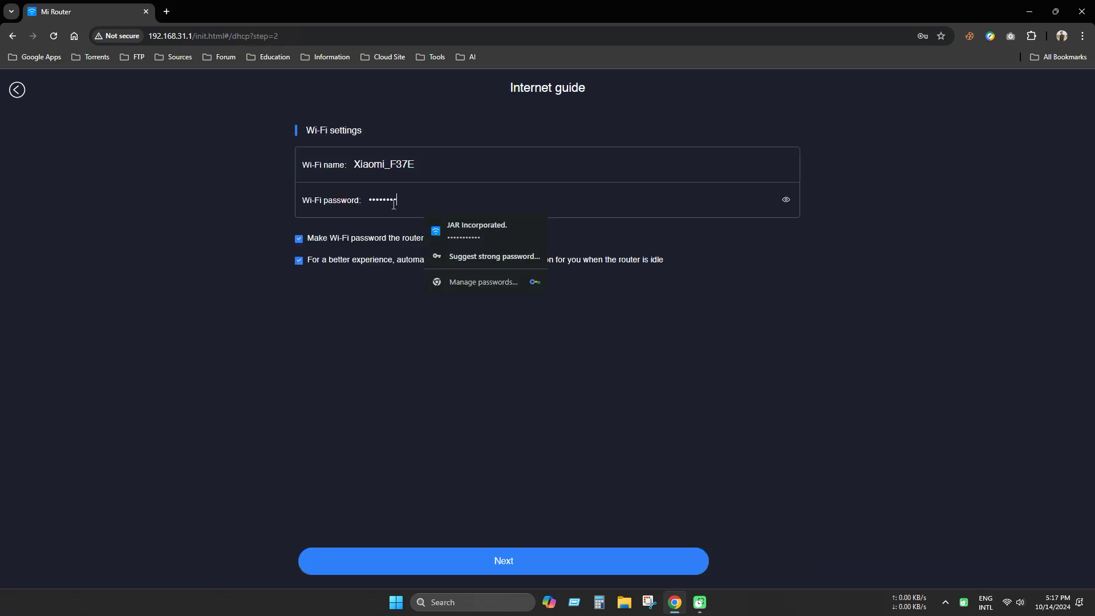
{"action": "left_click", "coordinate": [299, 239]}
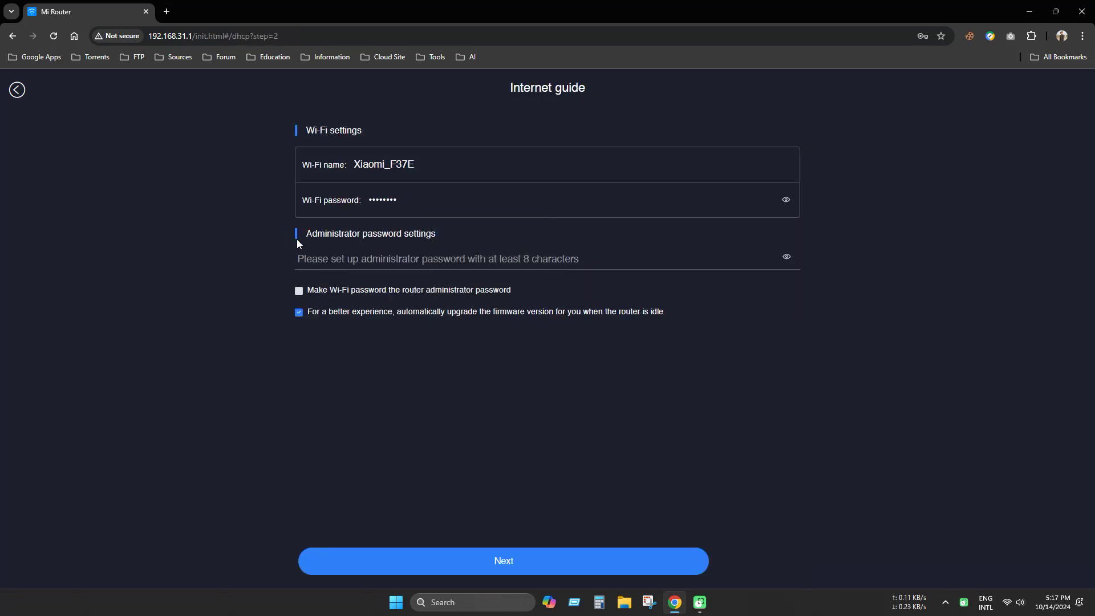
{"action": "left_click", "coordinate": [390, 260]}
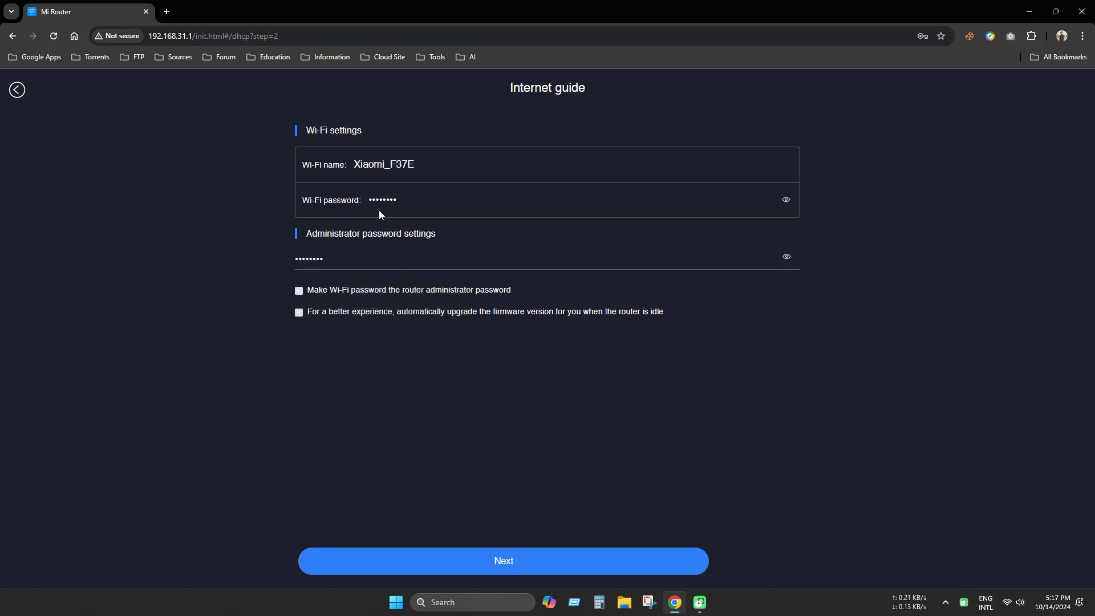
{"action": "left_click", "coordinate": [533, 560]}
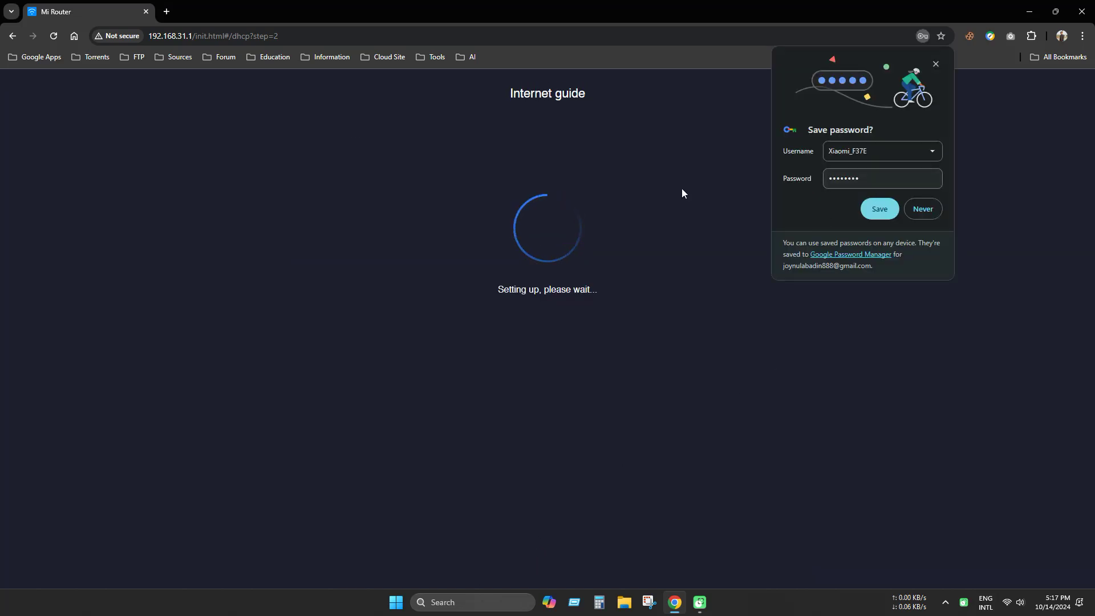
{"action": "left_click", "coordinate": [936, 64]}
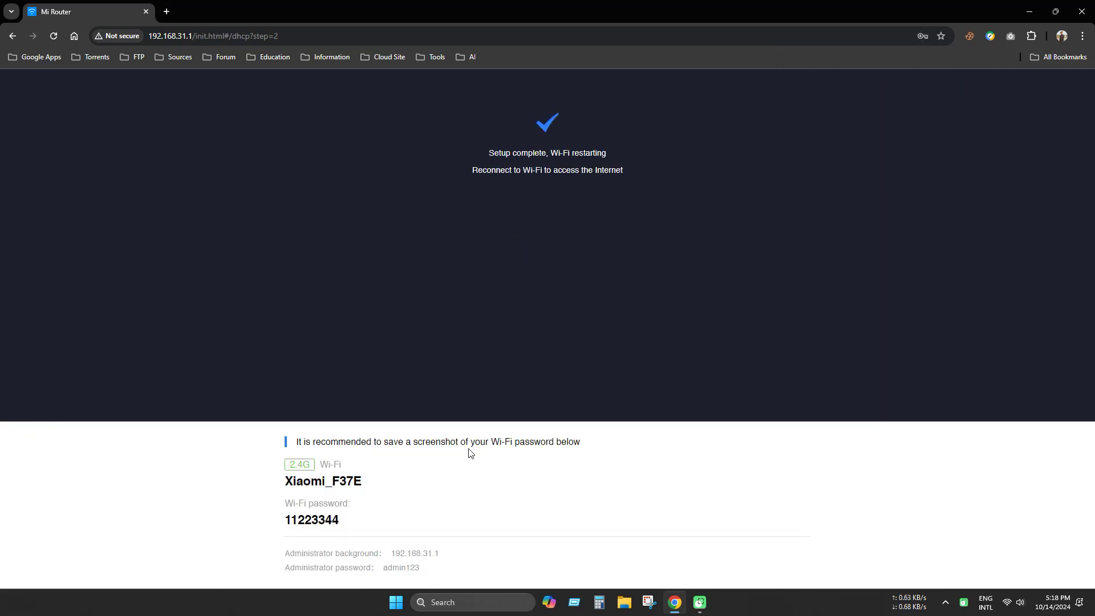
{"action": "key", "text": "ctrl+l"}
{"action": "type", "text": "192.168.31.1"}
Sign into the admin at 192.168.31.1 and accept the recommended settings notice.
{"action": "key", "text": "Return"}
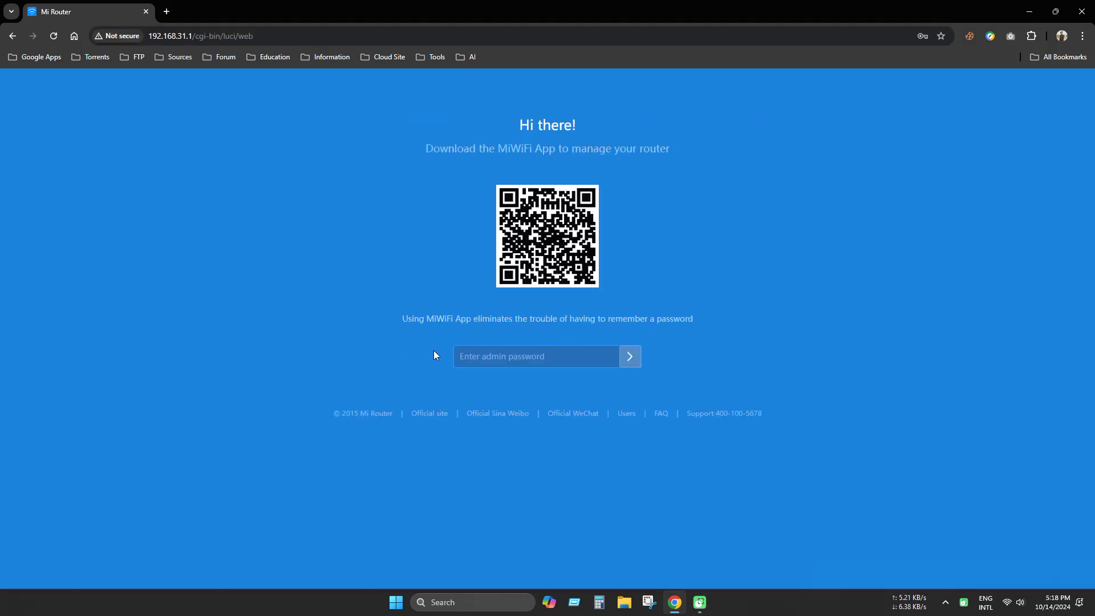
{"action": "left_click", "coordinate": [495, 363]}
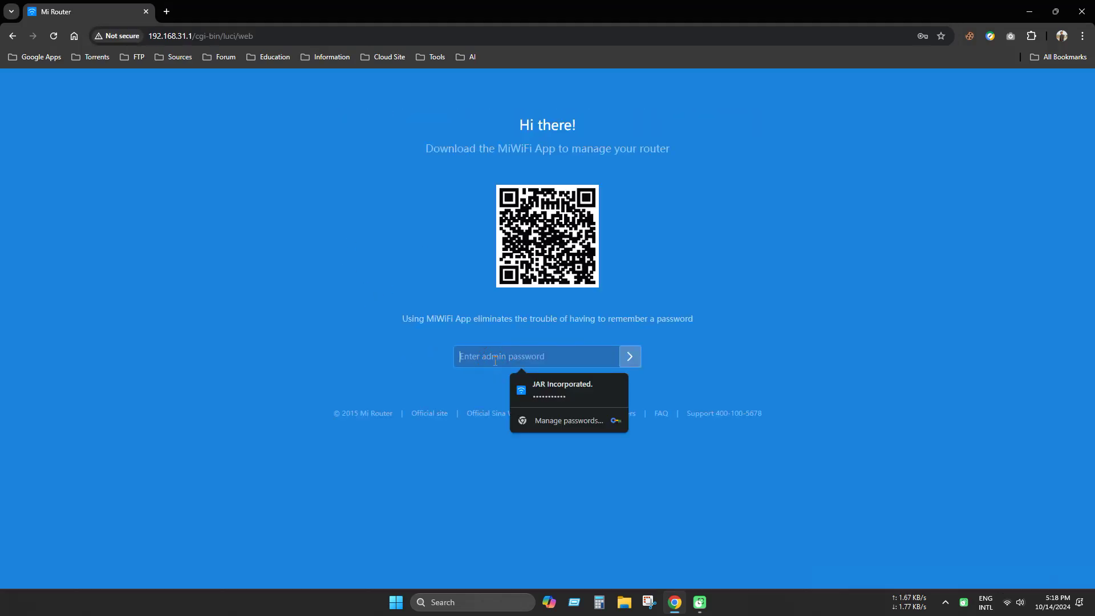
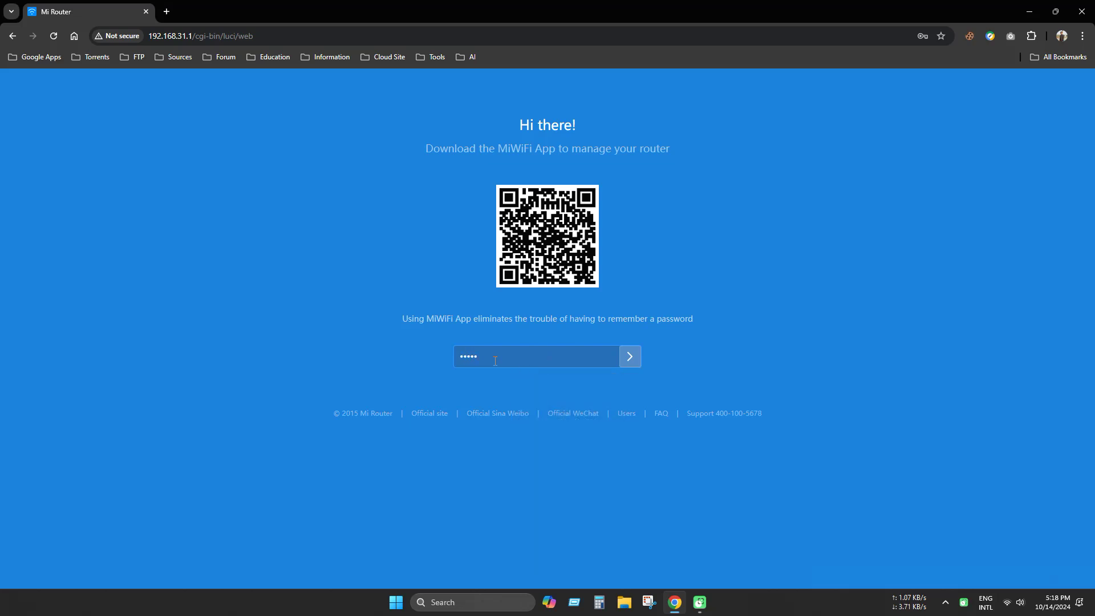
{"action": "key", "text": "Return"}
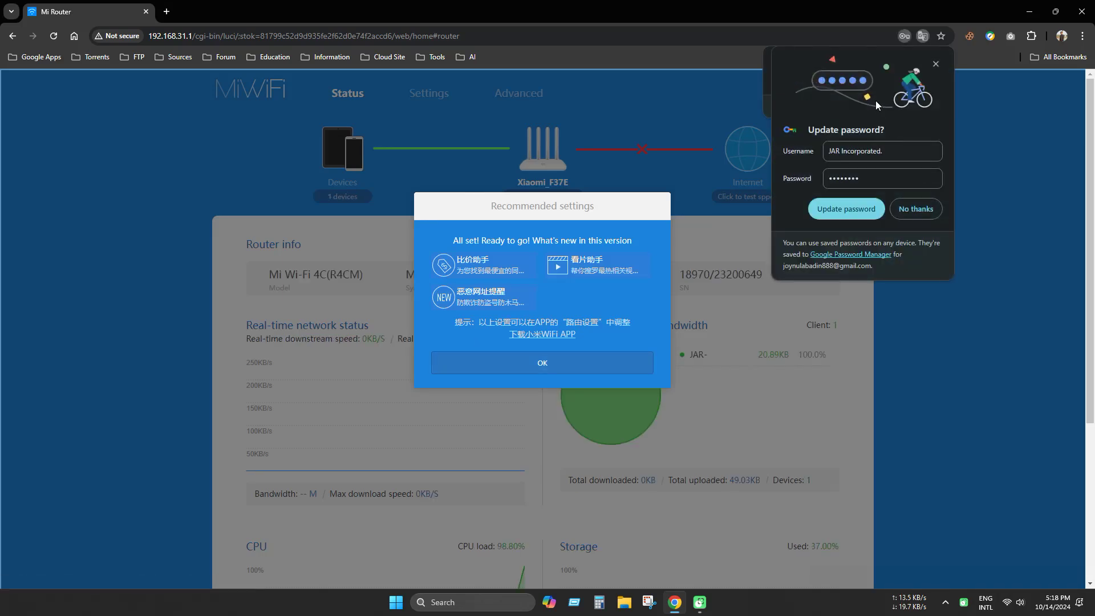
{"action": "left_click", "coordinate": [937, 64]}
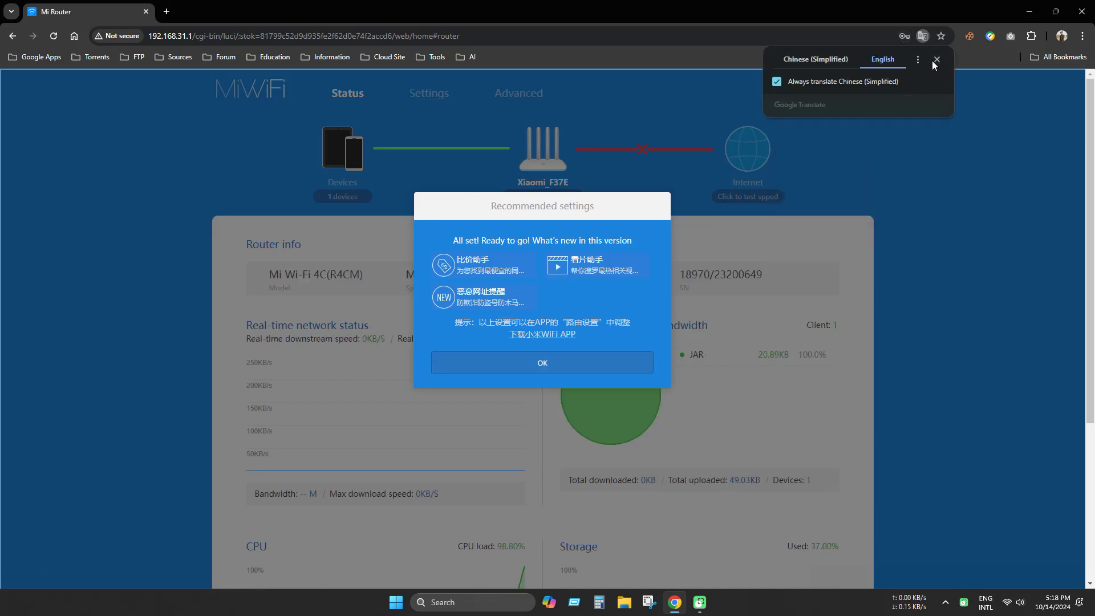
{"action": "left_click", "coordinate": [549, 363]}
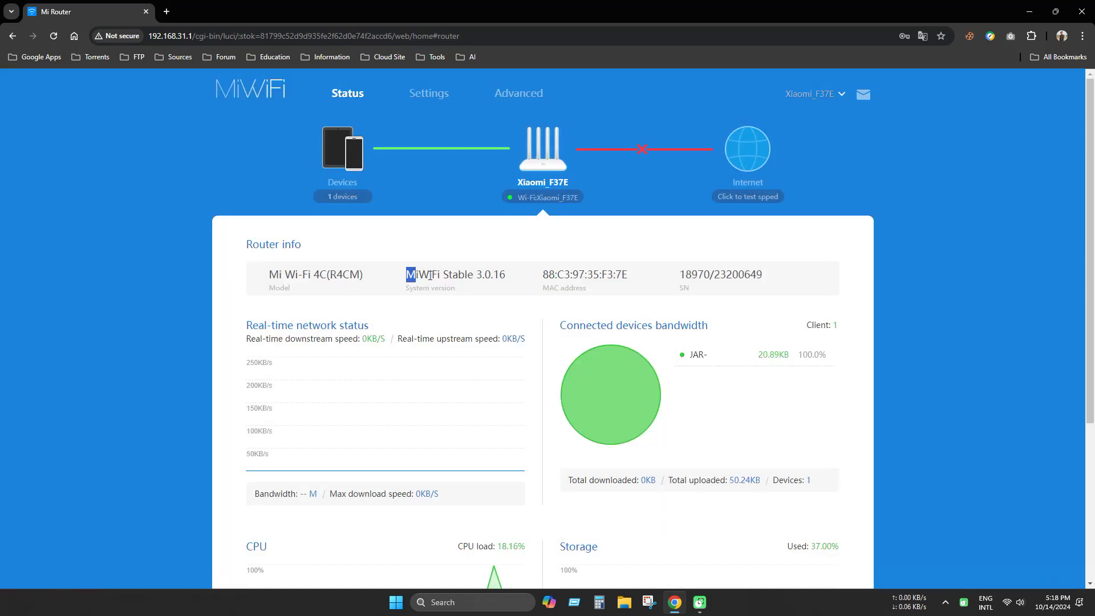
Check the dashboard system version MiWiFi Stable 3.0.16 and head to Settings.
{"action": "left_click_drag", "start_coordinate": [407, 275], "coordinate": [506, 275]}
{"action": "left_click", "coordinate": [517, 274]}
{"action": "left_click", "coordinate": [509, 274]}
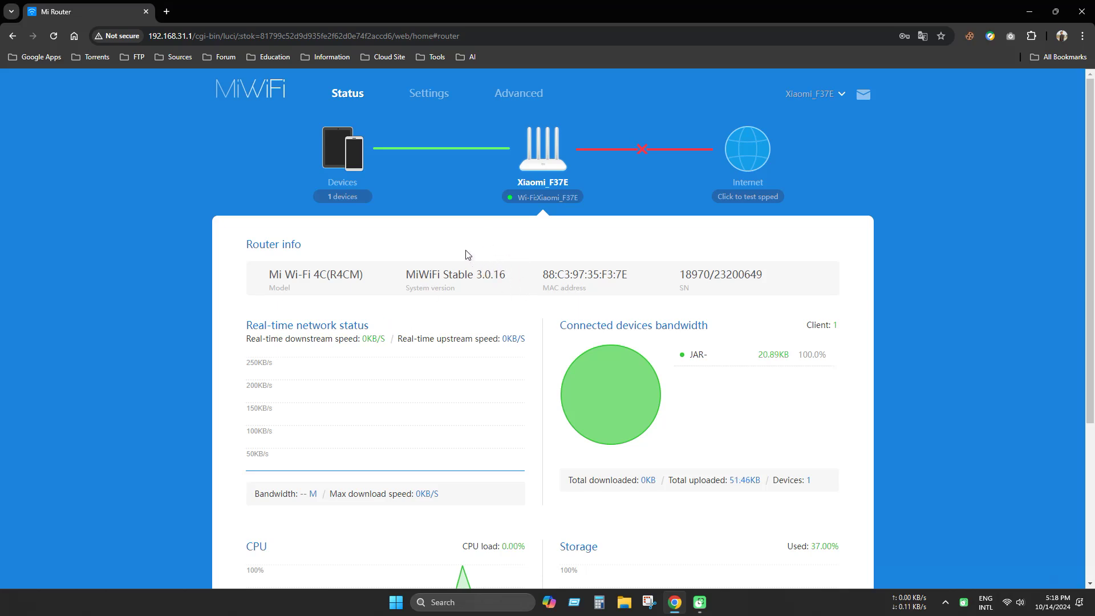
{"action": "left_click", "coordinate": [444, 98]}
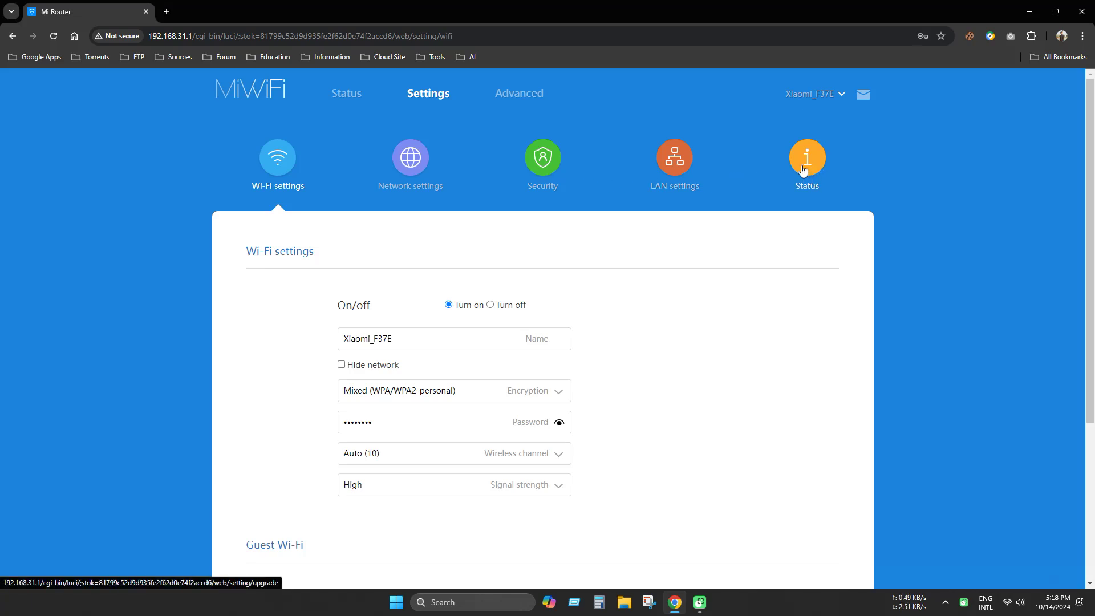
View the update-check page confirming current version 3.0.16.
{"action": "left_click", "coordinate": [803, 171]}
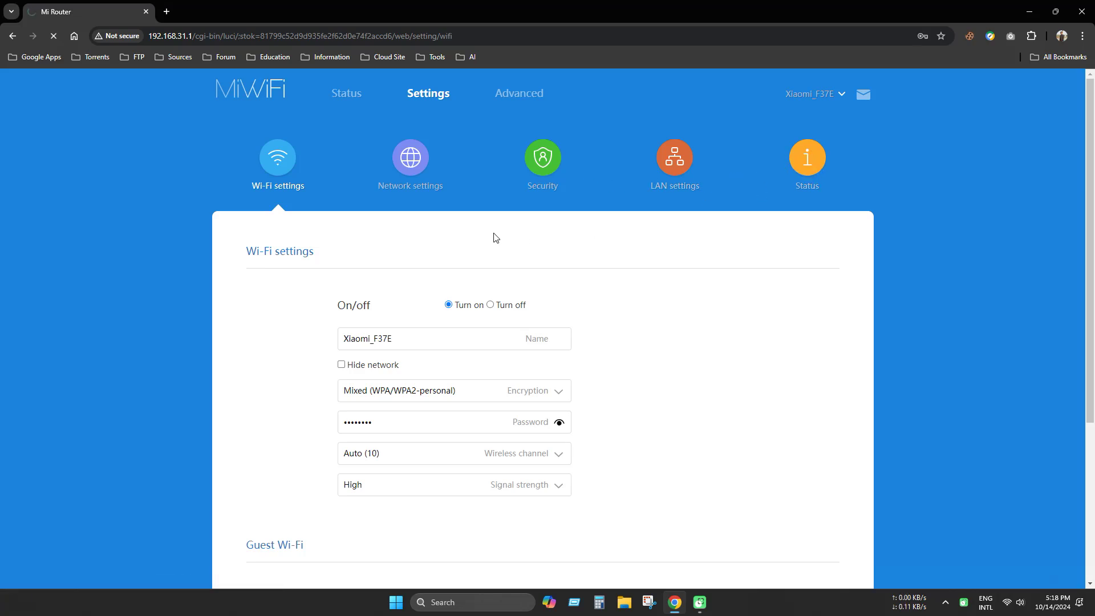
{"action": "scroll", "coordinate": [474, 252], "scroll_direction": "down", "scroll_amount": 2}
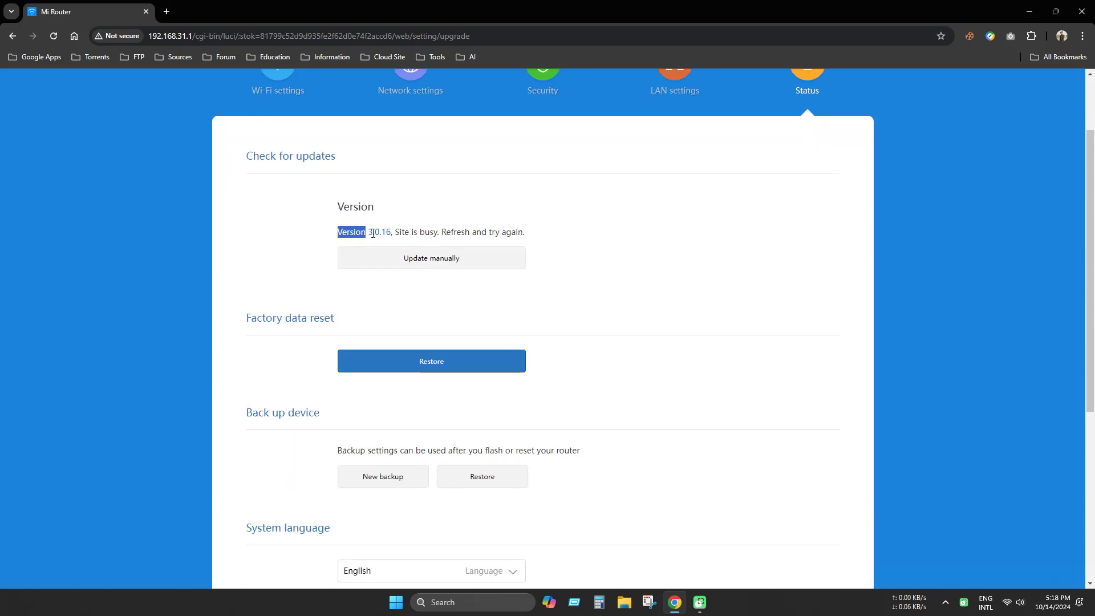
{"action": "left_click_drag", "start_coordinate": [338, 231], "coordinate": [392, 233]}
{"action": "left_click", "coordinate": [417, 231]}
{"action": "left_click_drag", "start_coordinate": [395, 232], "coordinate": [528, 237]}
{"action": "left_click", "coordinate": [571, 228]}
{"action": "scroll", "coordinate": [335, 315], "scroll_direction": "down", "scroll_amount": 2}
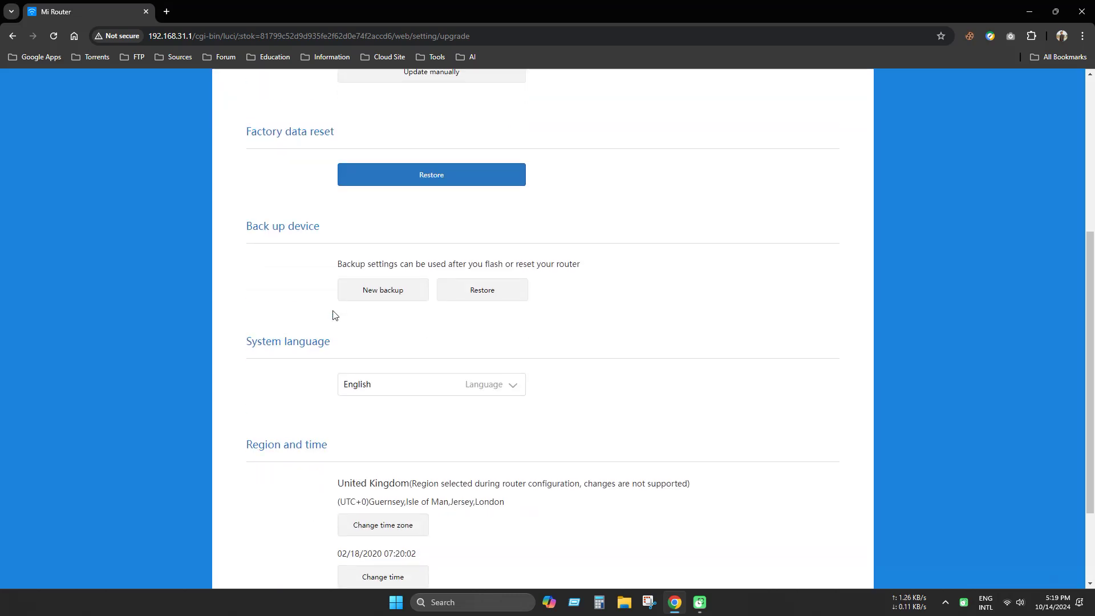
{"action": "scroll", "coordinate": [335, 313], "scroll_direction": "down", "scroll_amount": 1}
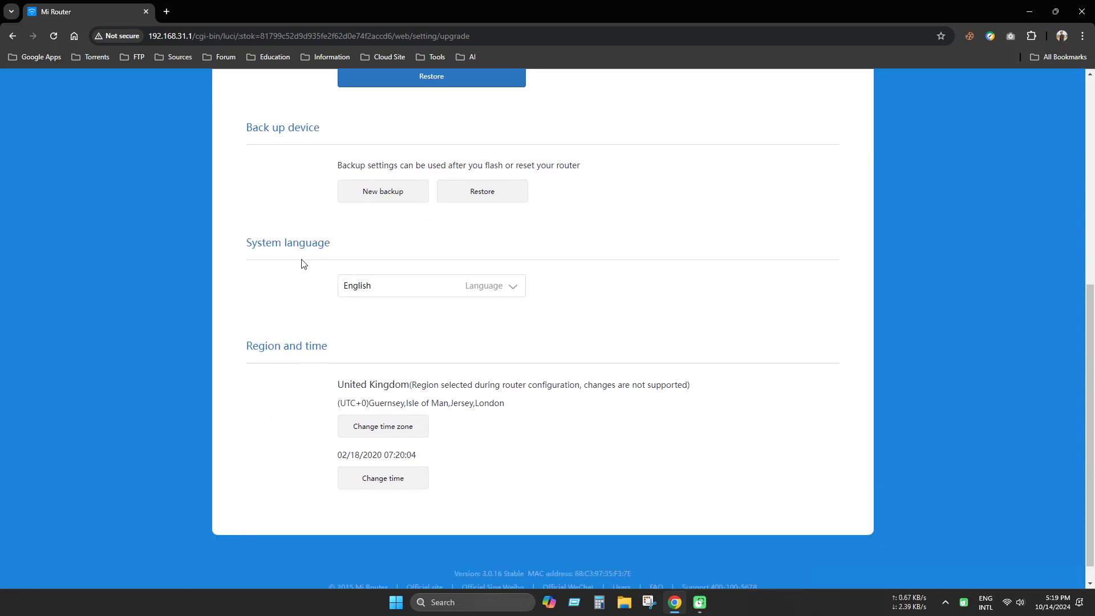
Review the system language list leaving English, then minimise Chrome to the desktop.
{"action": "left_click", "coordinate": [495, 289]}
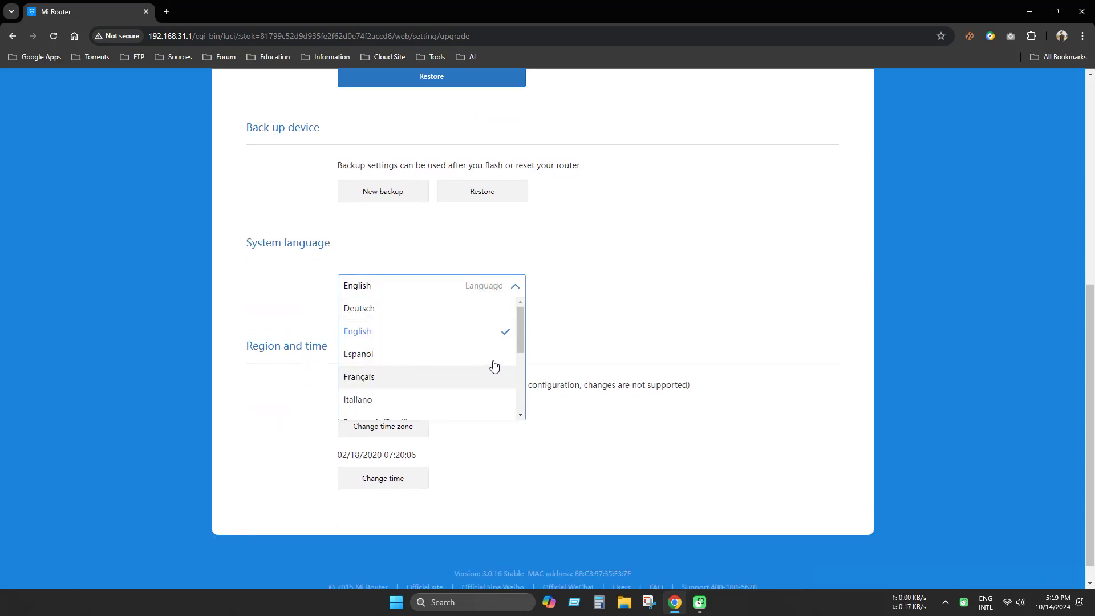
{"action": "mouse_move", "coordinate": [520, 333]}
{"action": "left_mouse_down"}
{"action": "mouse_move", "coordinate": [519, 402]}
{"action": "mouse_move", "coordinate": [512, 308]}
{"action": "left_mouse_up"}
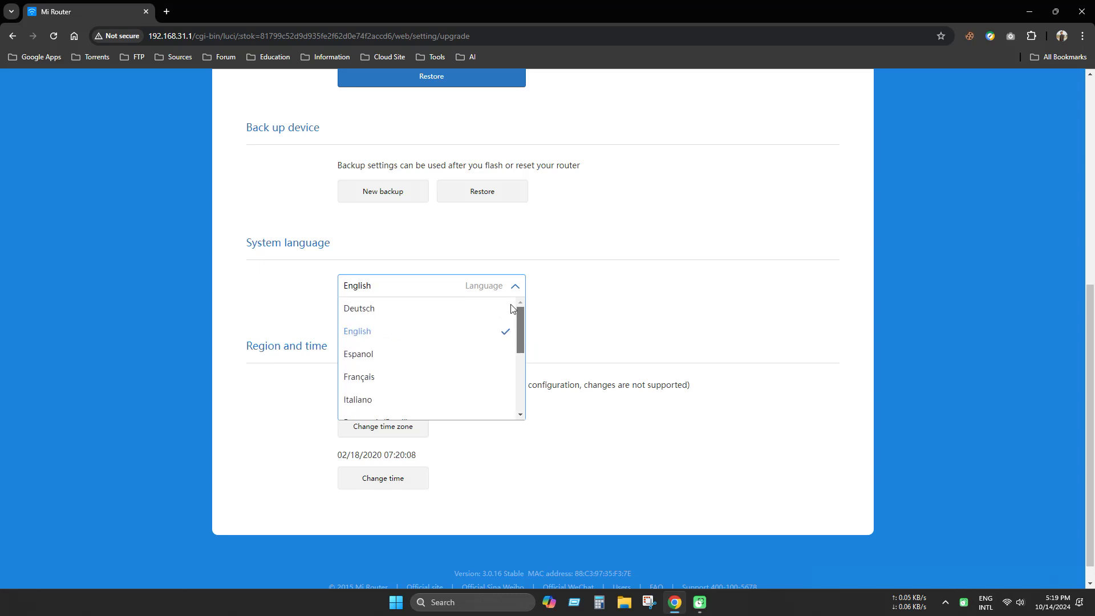
{"action": "left_click", "coordinate": [555, 324]}
{"action": "scroll", "coordinate": [548, 324], "scroll_direction": "up", "scroll_amount": 5}
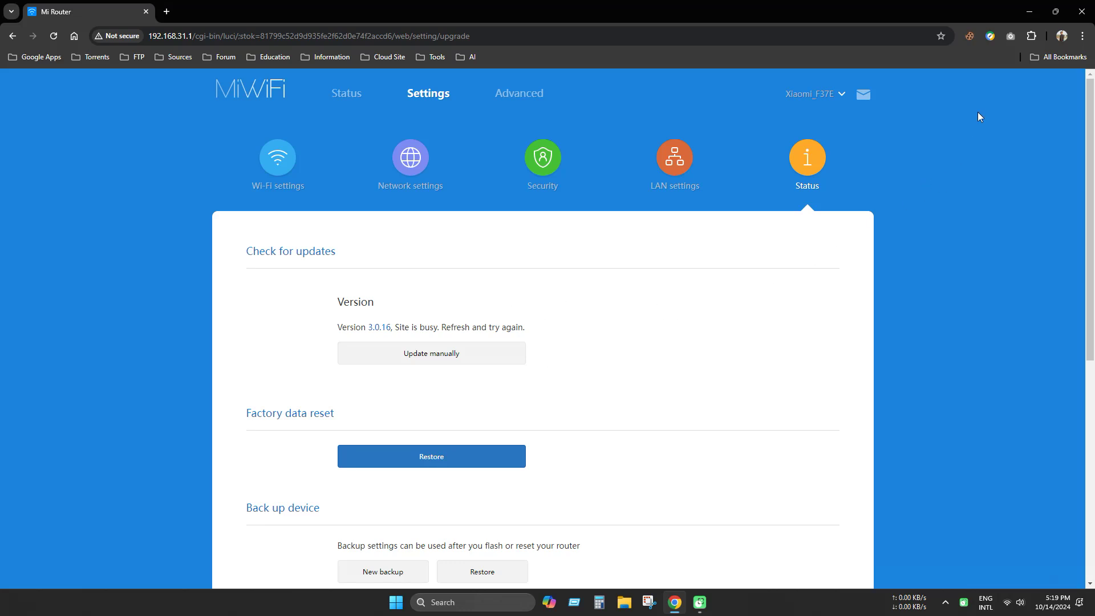
{"action": "left_click", "coordinate": [1033, 12]}
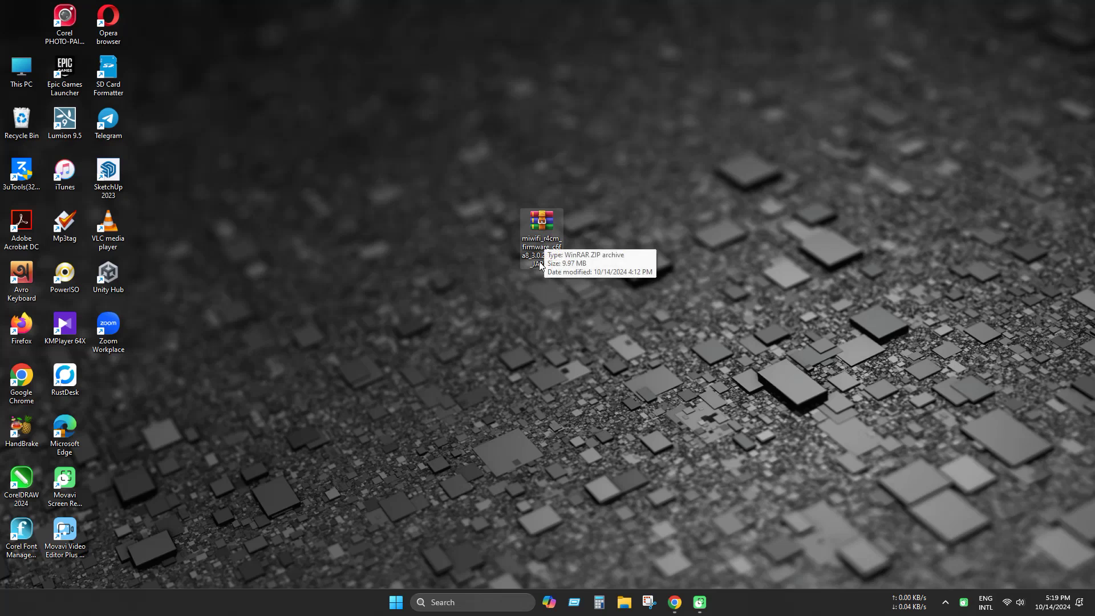
Open the firmware ZIP archive in WinRAR and select the 3.0.23 INT .bin inside.
{"action": "left_click", "coordinate": [532, 262]}
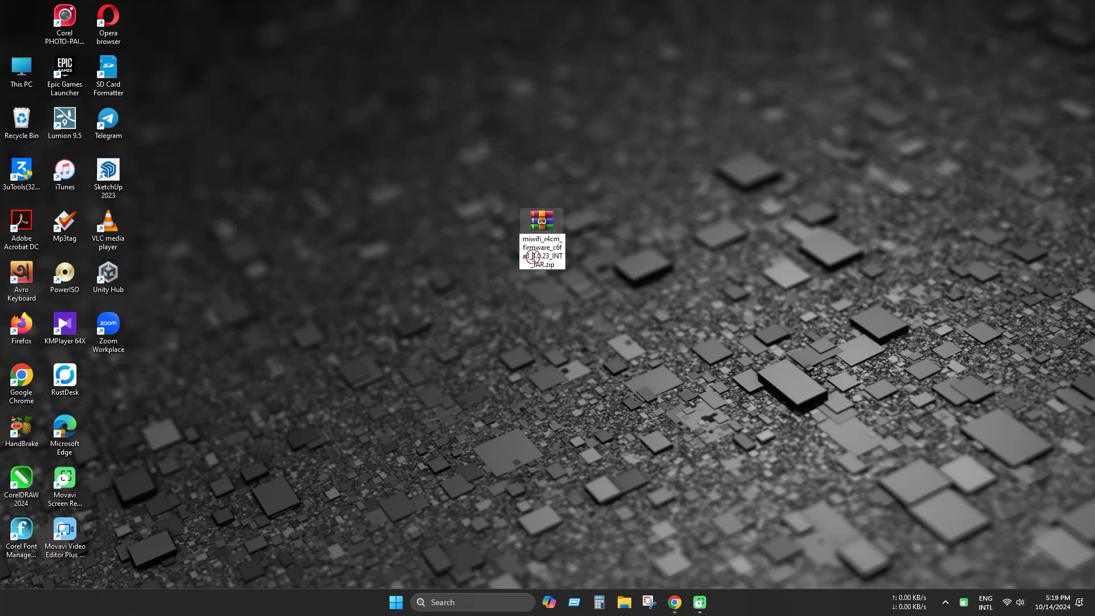
{"action": "left_click_drag", "start_coordinate": [532, 255], "coordinate": [545, 255]}
{"action": "left_click", "coordinate": [581, 250]}
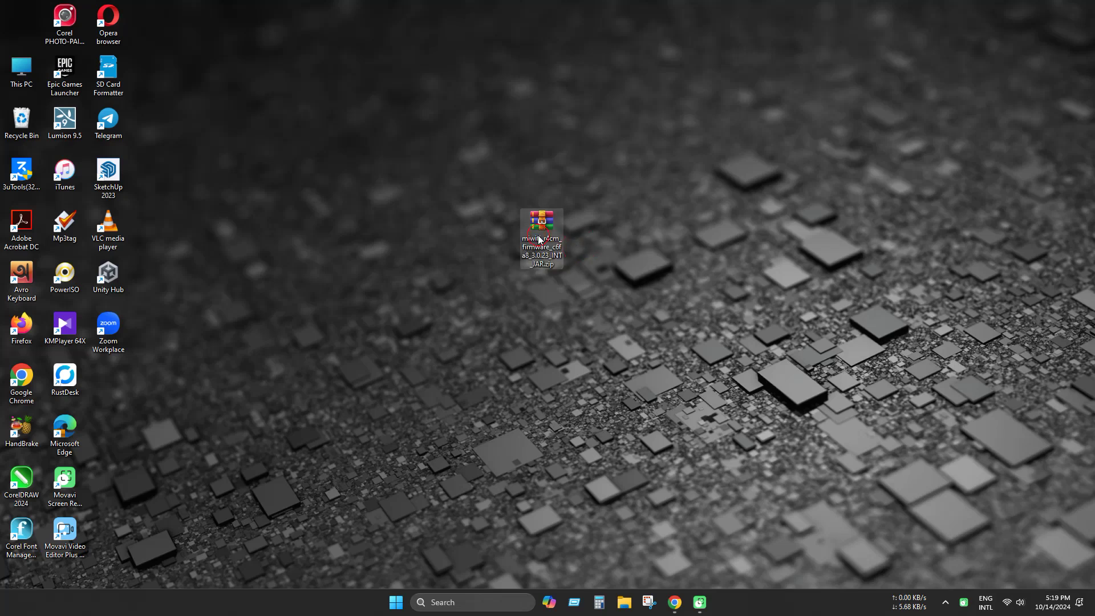
{"action": "double_click", "coordinate": [539, 239]}
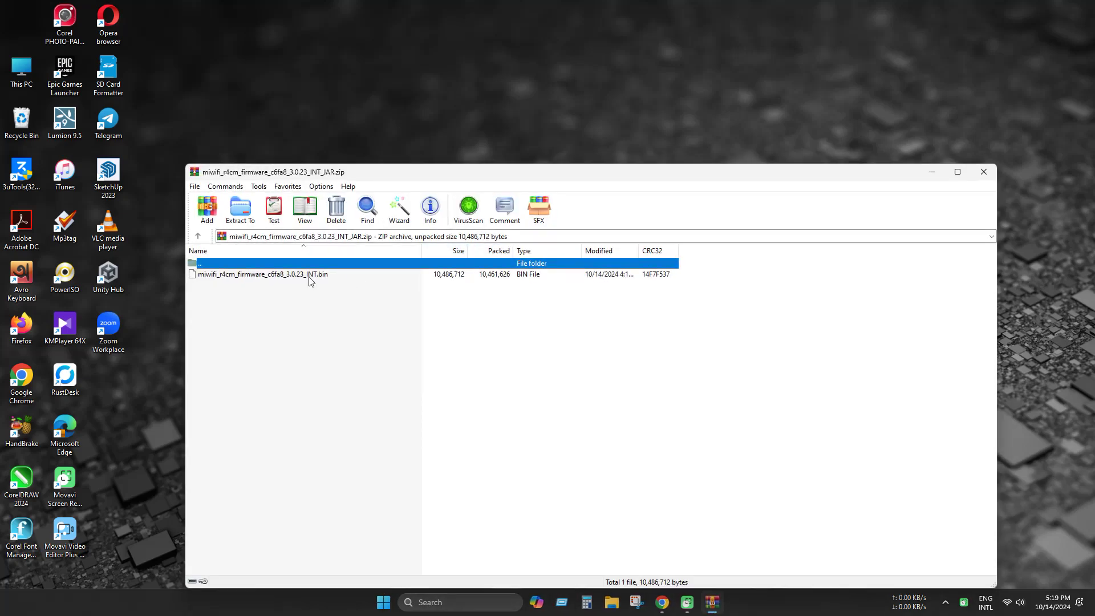
{"action": "left_click", "coordinate": [299, 276]}
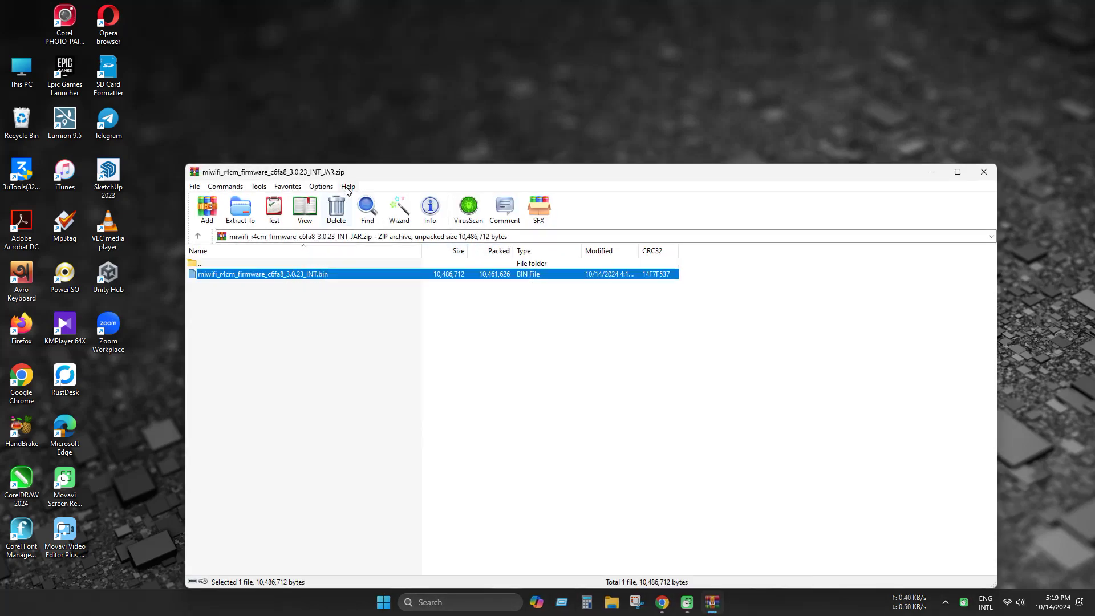
Drag the firmware .bin onto the desktop, close WinRAR and return to the router page.
{"action": "left_click_drag", "start_coordinate": [346, 171], "coordinate": [579, 178]}
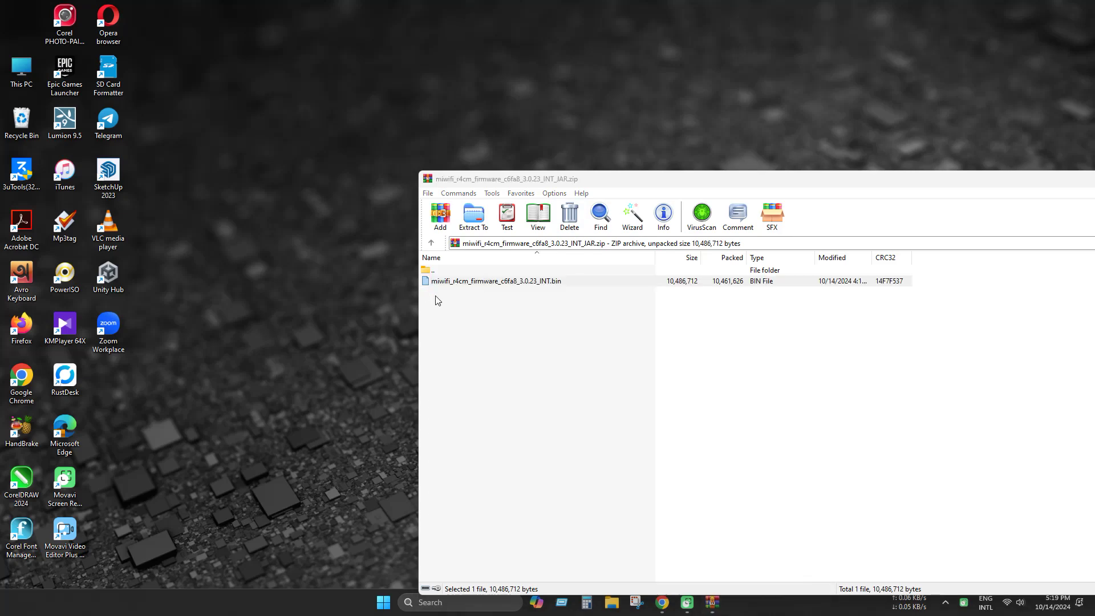
{"action": "left_click_drag", "start_coordinate": [462, 281], "coordinate": [310, 220]}
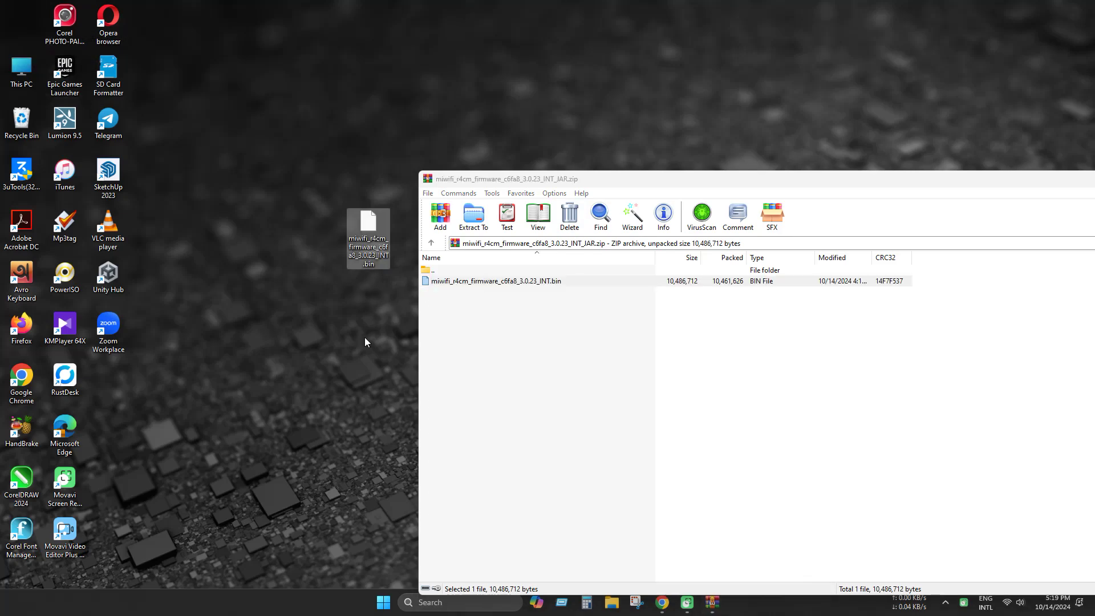
{"action": "left_click_drag", "start_coordinate": [962, 182], "coordinate": [576, 214]}
{"action": "left_click", "coordinate": [829, 211]}
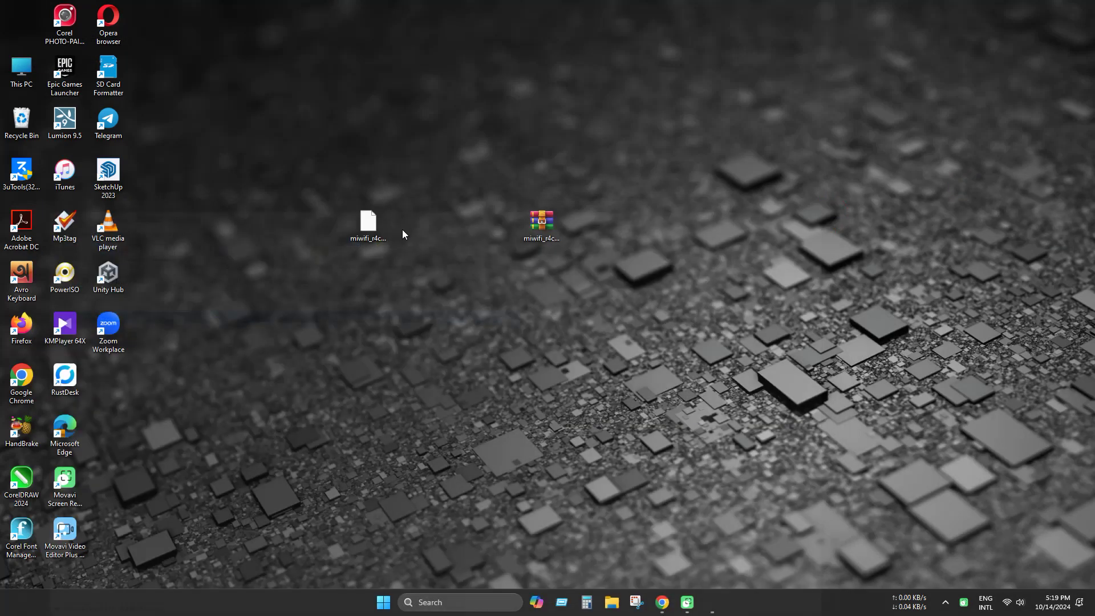
{"action": "left_click_drag", "start_coordinate": [372, 235], "coordinate": [428, 294]}
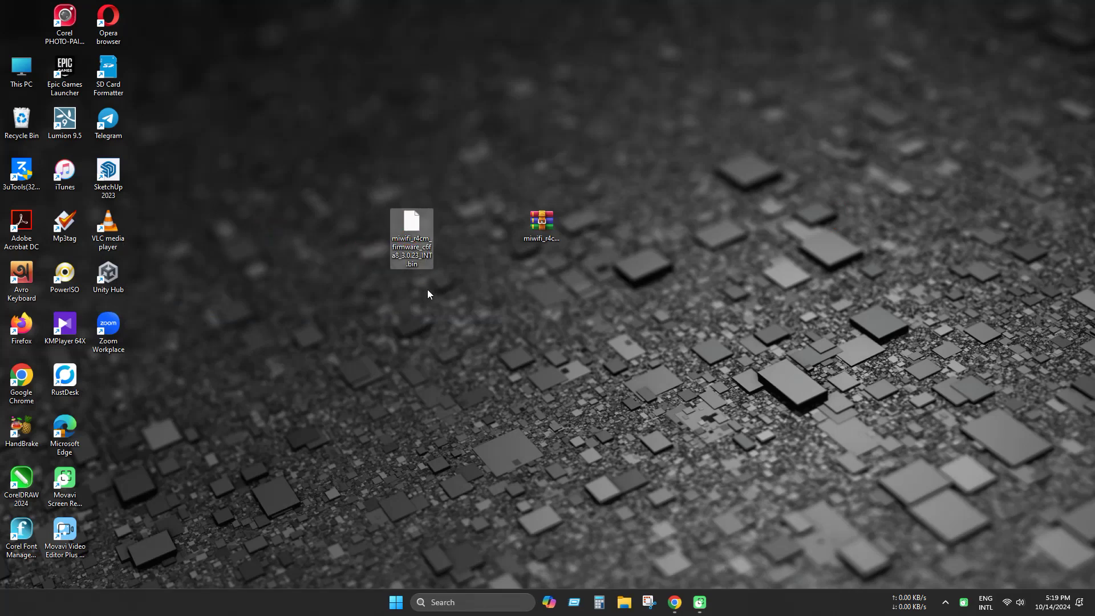
{"action": "left_click", "coordinate": [675, 603]}
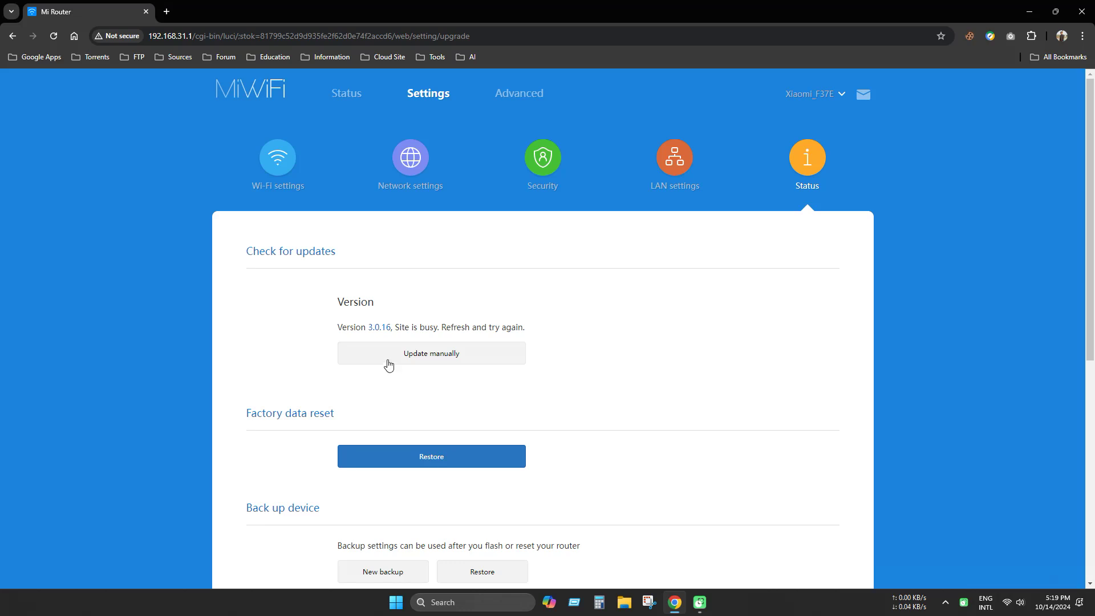
Manually upload miwifi_r4cm_firmware_c6fa8_3.0.23_INT.bin from the desktop and start flashing it.
{"action": "left_click", "coordinate": [440, 357]}
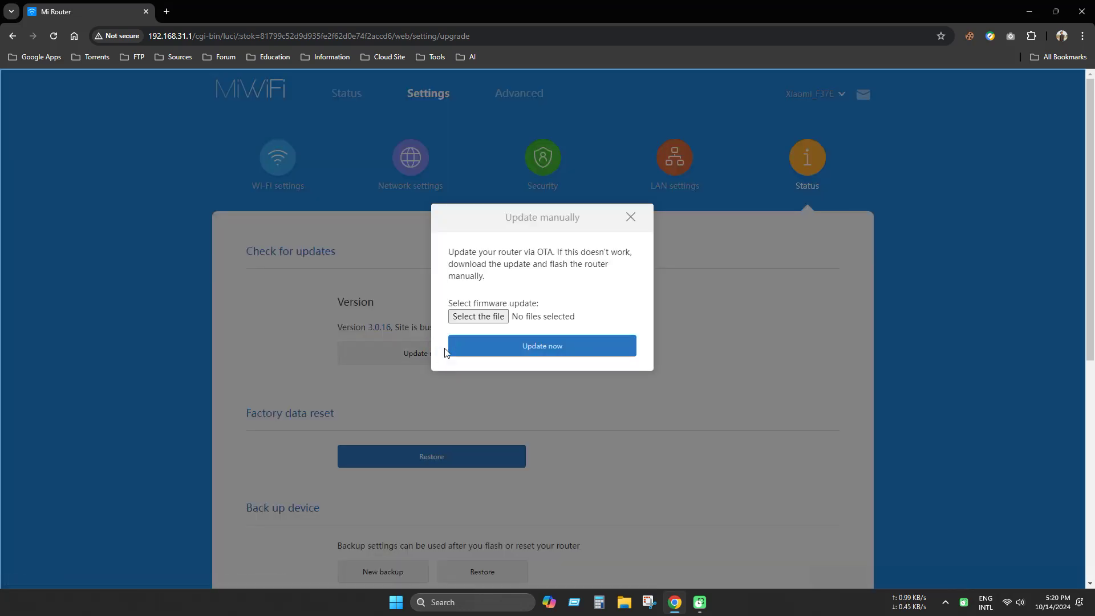
{"action": "left_click", "coordinate": [497, 316]}
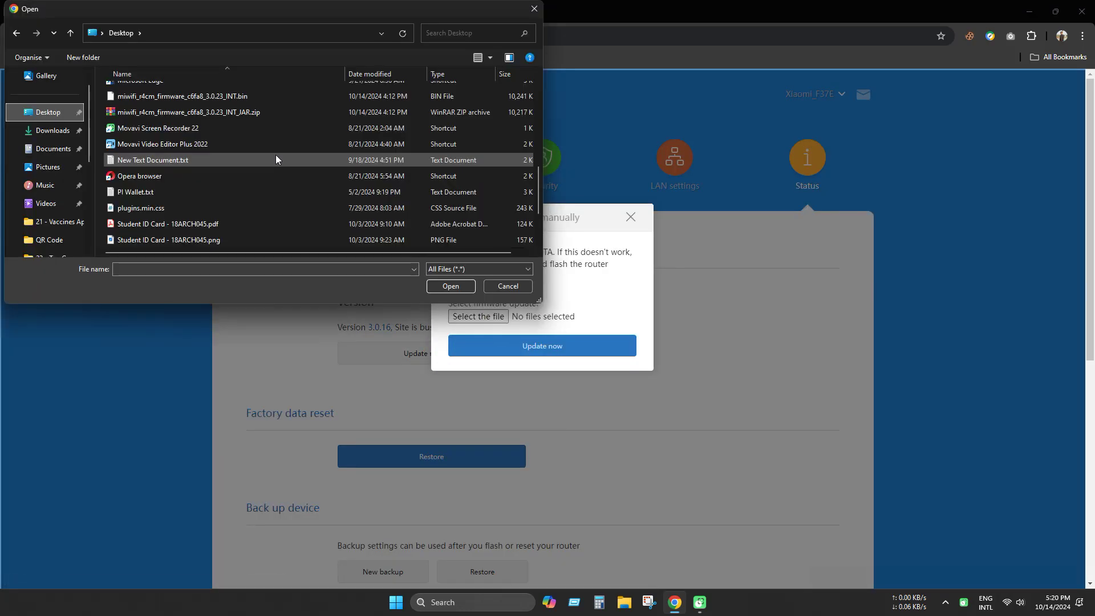
{"action": "left_click", "coordinate": [193, 97]}
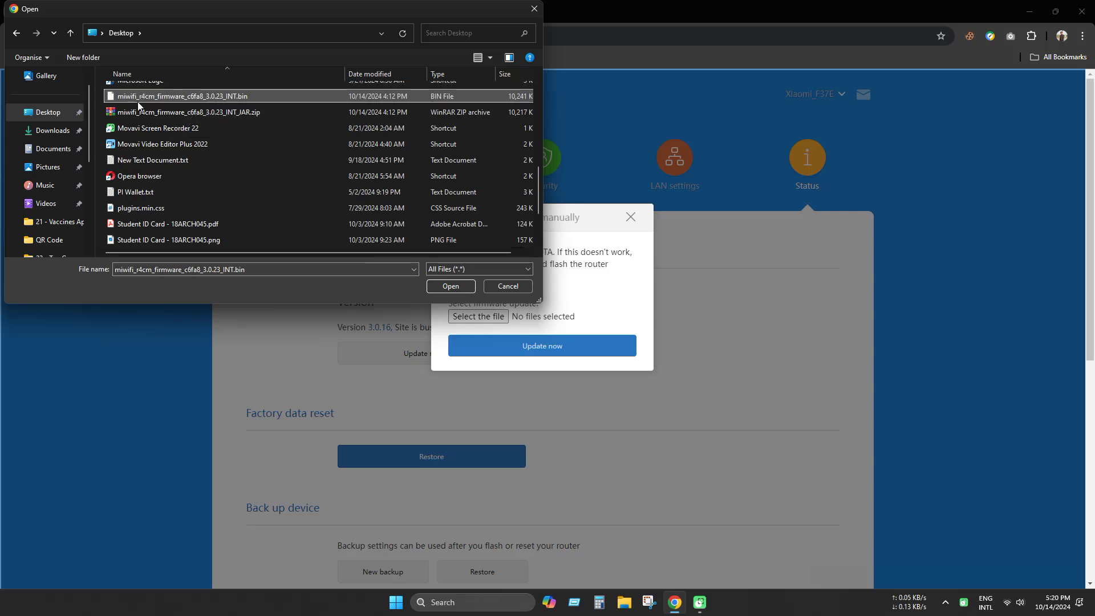
{"action": "left_click", "coordinate": [455, 288]}
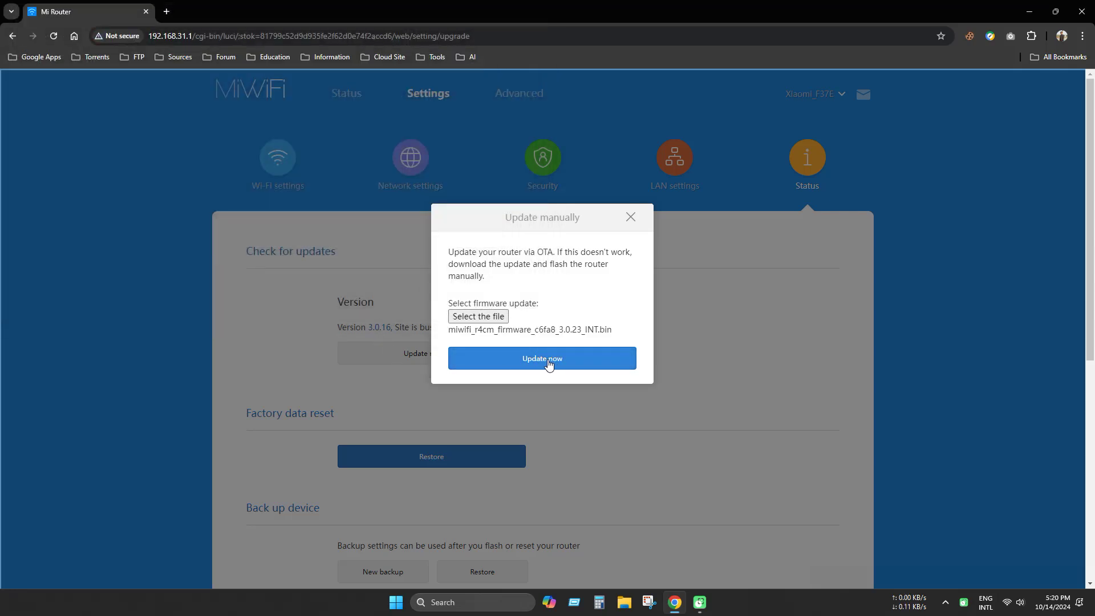
{"action": "left_click", "coordinate": [548, 364]}
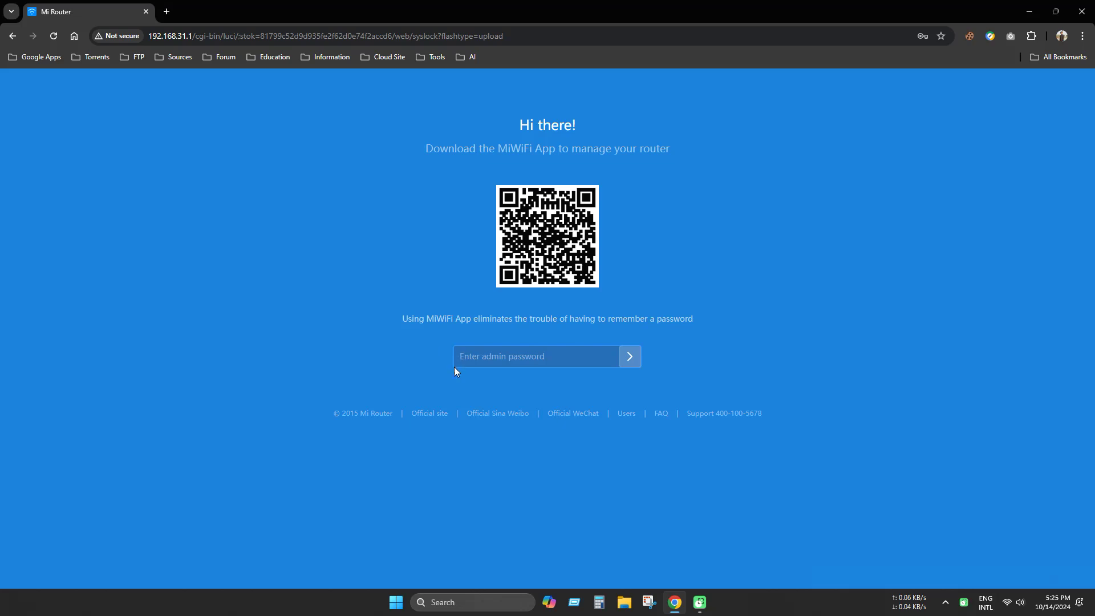
Log back in, confirm the dashboard reads MiWiFi Release 3.0.23, and head to Settings.
{"action": "left_click", "coordinate": [501, 355]}
{"action": "key", "text": "Return"}
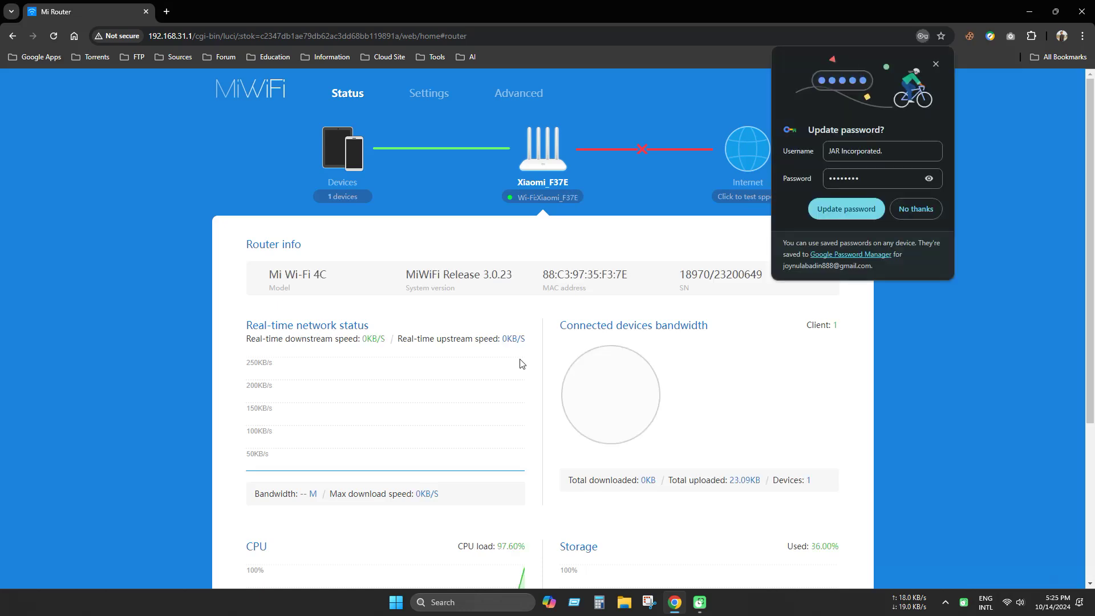
{"action": "left_click", "coordinate": [936, 64]}
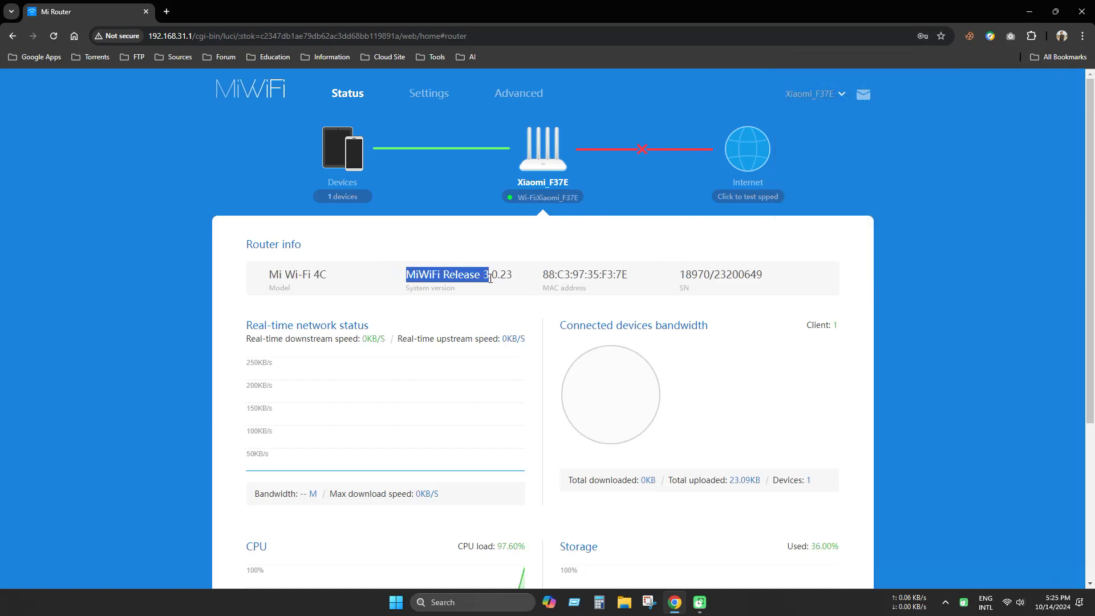
{"action": "mouse_move", "coordinate": [407, 277]}
{"action": "left_mouse_down"}
{"action": "mouse_move", "coordinate": [513, 281]}
{"action": "mouse_move", "coordinate": [482, 275]}
{"action": "left_mouse_up"}
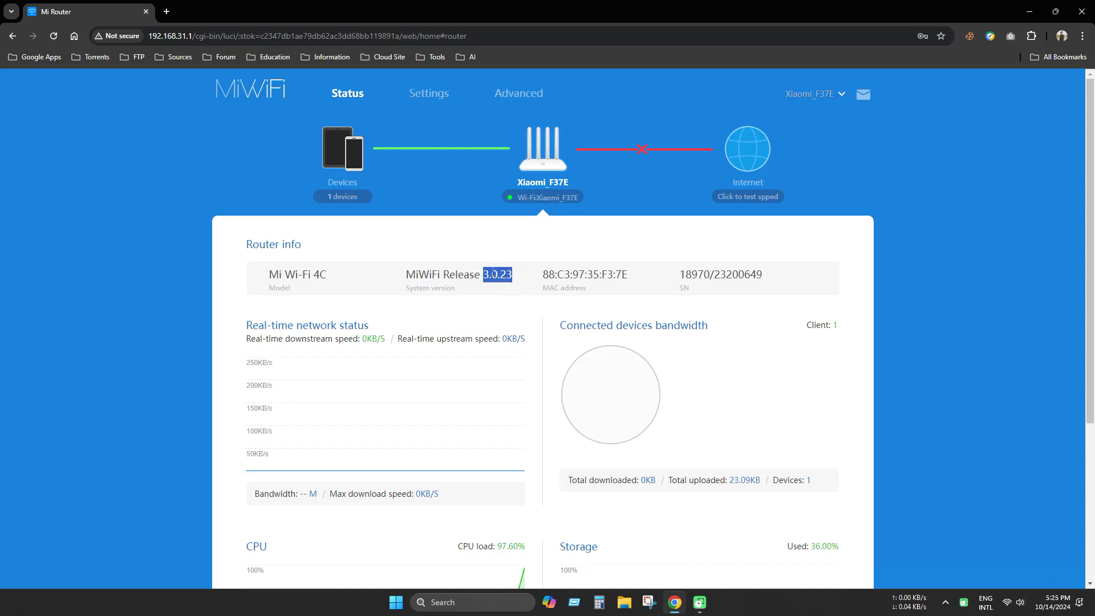
{"action": "left_click", "coordinate": [479, 110]}
{"action": "left_click", "coordinate": [440, 96]}
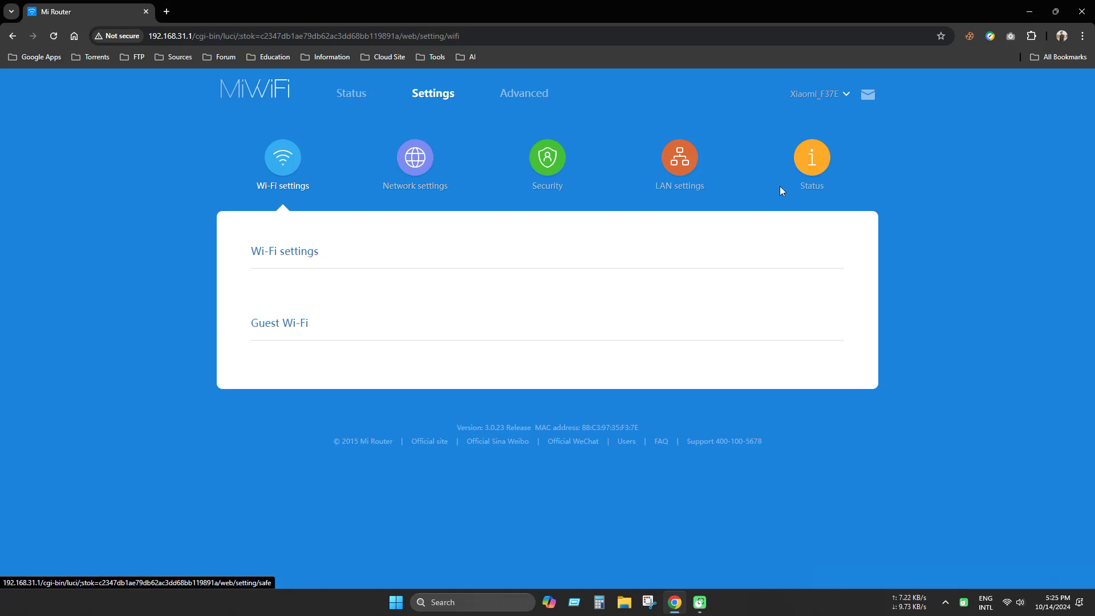
View the update page confirming Version 3.0.23 with the site busy, and check the language list.
{"action": "left_click", "coordinate": [810, 173]}
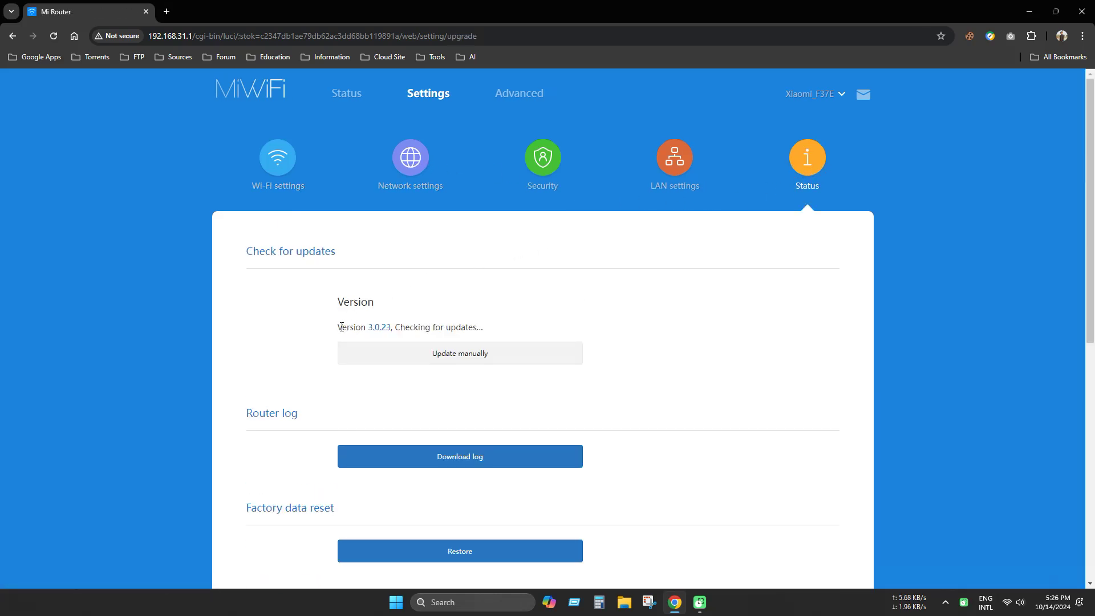
{"action": "left_click_drag", "start_coordinate": [339, 327], "coordinate": [393, 327]}
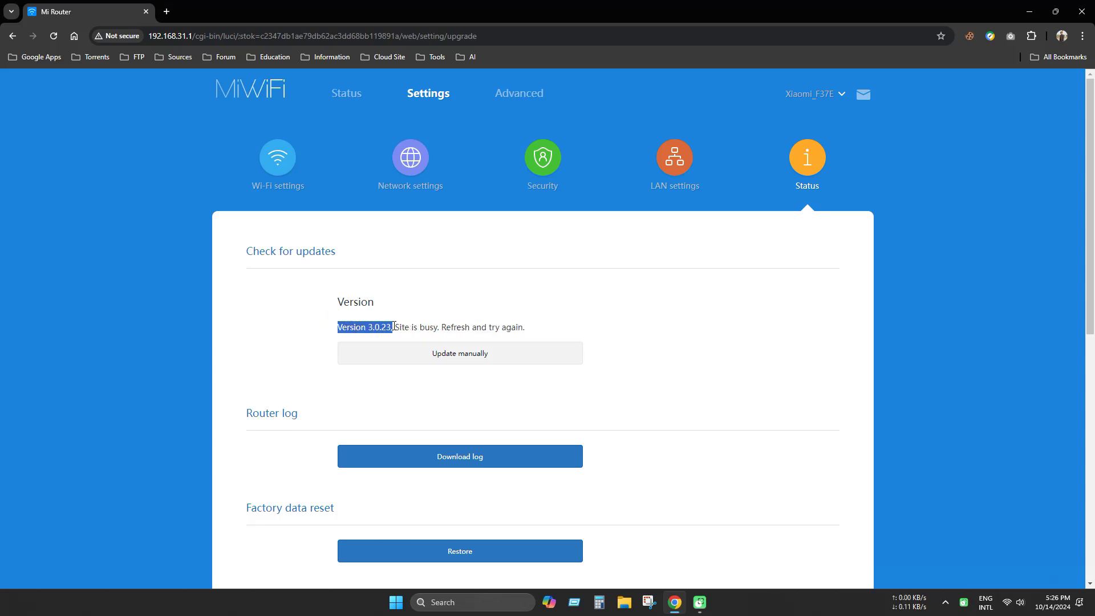
{"action": "left_click_drag", "start_coordinate": [404, 327], "coordinate": [524, 328]}
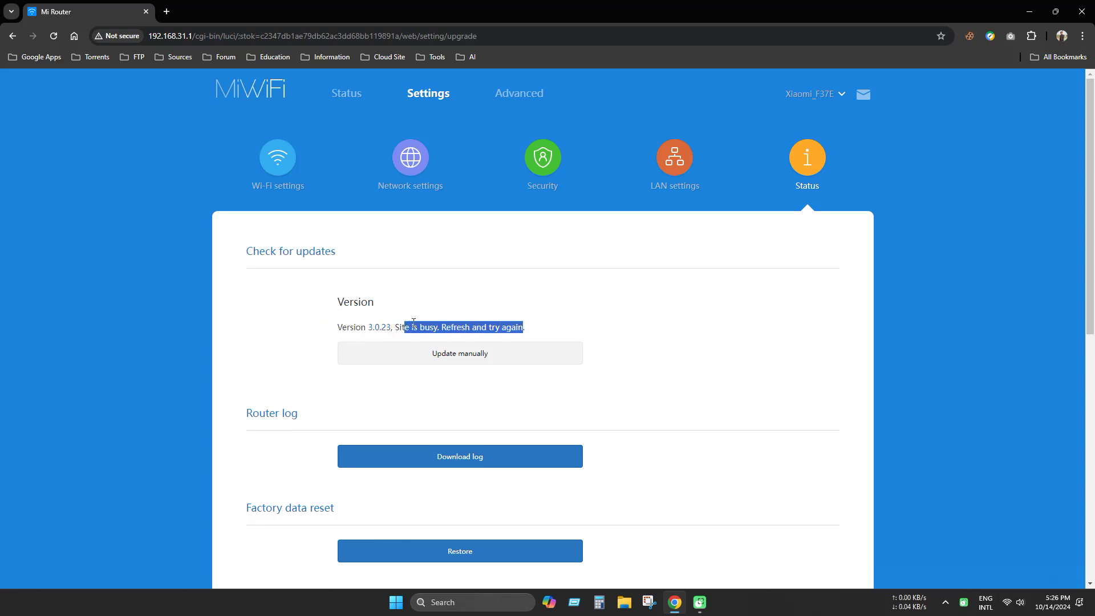
{"action": "left_click", "coordinate": [388, 327]}
{"action": "double_click", "coordinate": [387, 327]}
{"action": "left_click", "coordinate": [406, 327]}
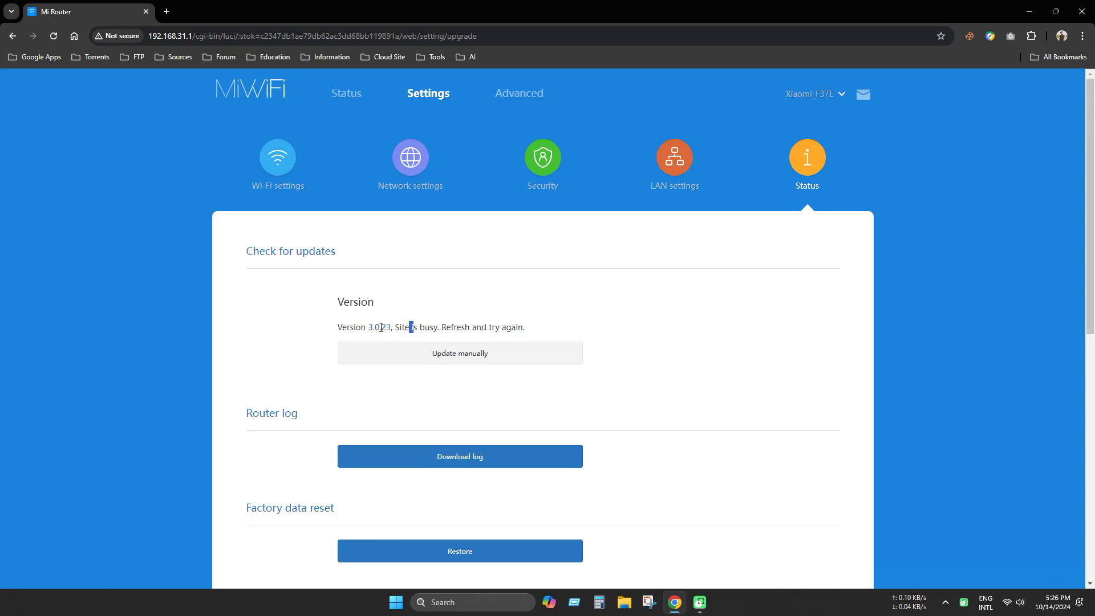
{"action": "scroll", "coordinate": [489, 318], "scroll_direction": "down", "scroll_amount": 1}
{"action": "scroll", "coordinate": [361, 283], "scroll_direction": "down", "scroll_amount": 2}
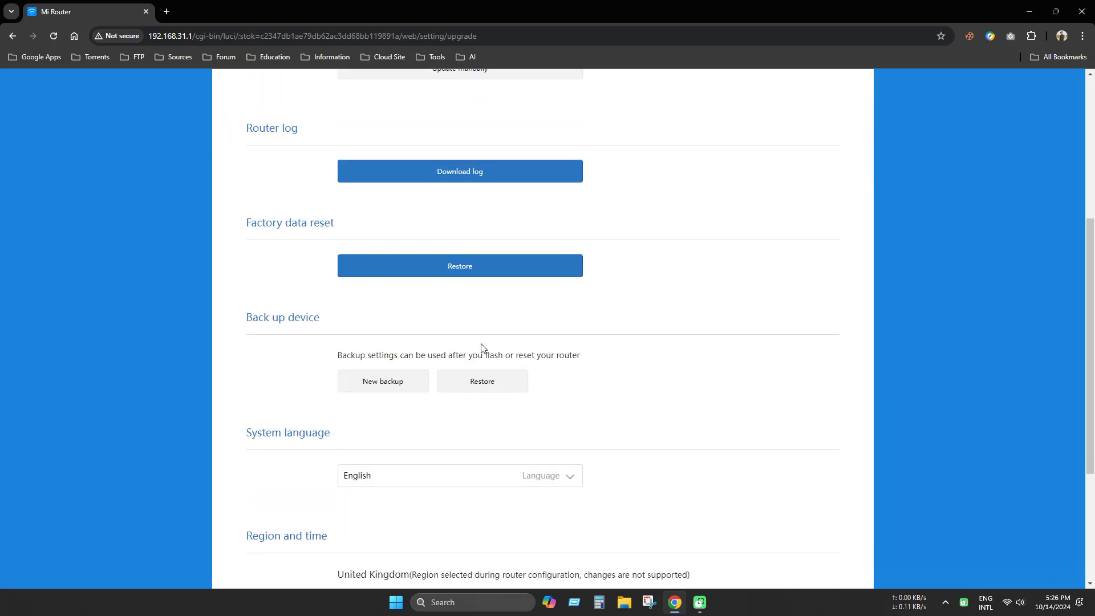
{"action": "scroll", "coordinate": [481, 348], "scroll_direction": "up", "scroll_amount": 3}
{"action": "scroll", "coordinate": [483, 347], "scroll_direction": "down", "scroll_amount": 2}
{"action": "scroll", "coordinate": [482, 343], "scroll_direction": "down", "scroll_amount": 1}
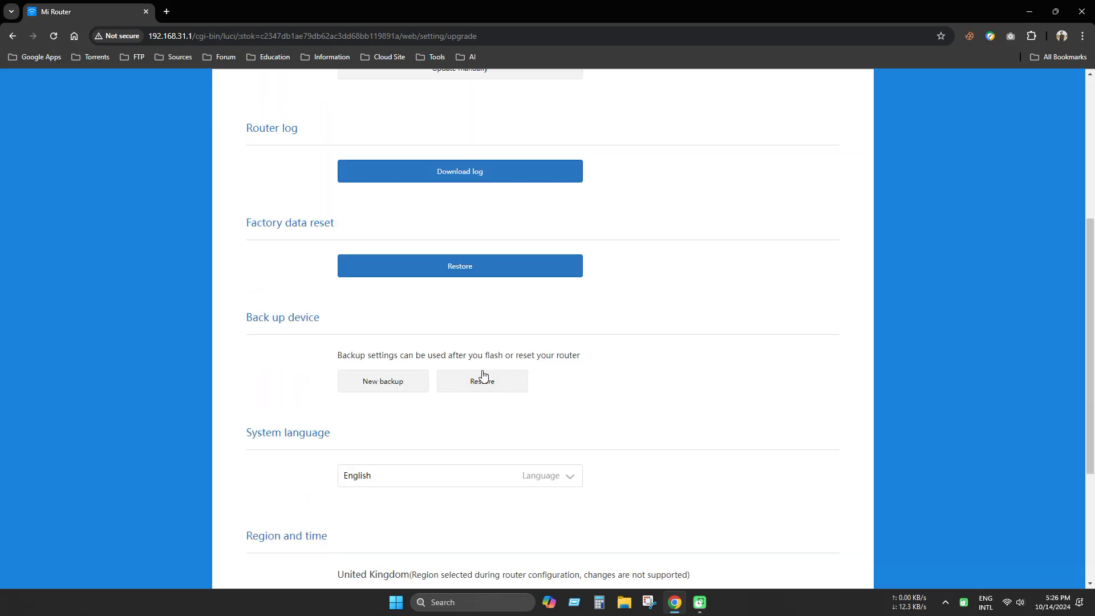
{"action": "left_click", "coordinate": [501, 484]}
{"action": "scroll", "coordinate": [497, 428], "scroll_direction": "down", "scroll_amount": 2}
{"action": "scroll", "coordinate": [460, 345], "scroll_direction": "down", "scroll_amount": 1}
{"action": "scroll", "coordinate": [460, 345], "scroll_direction": "down", "scroll_amount": 4}
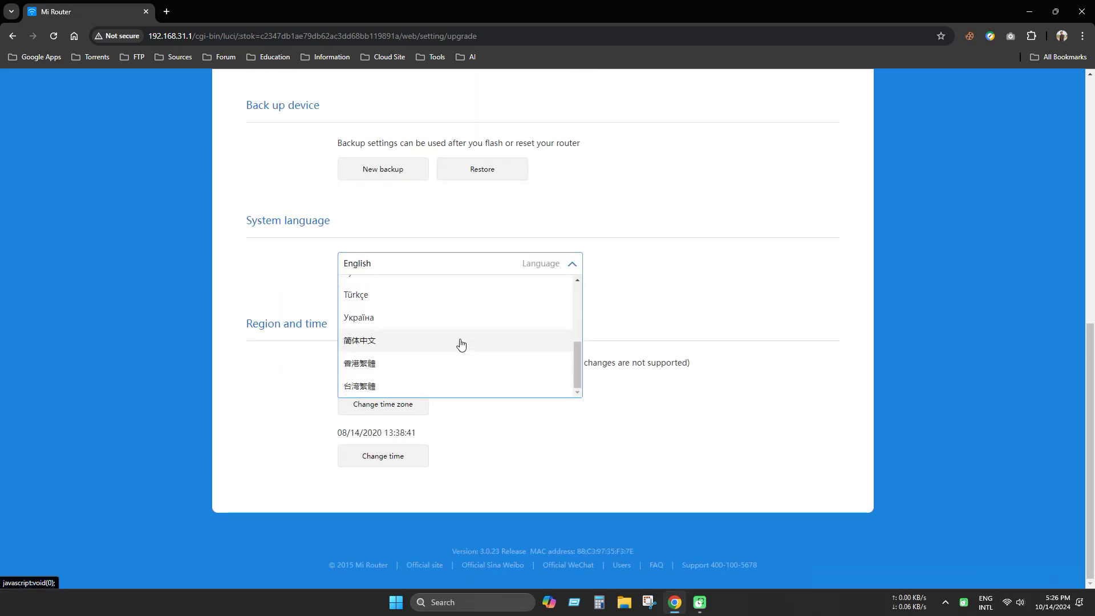
{"action": "scroll", "coordinate": [460, 345], "scroll_direction": "up", "scroll_amount": 5}
{"action": "scroll", "coordinate": [599, 287], "scroll_direction": "up", "scroll_amount": 3}
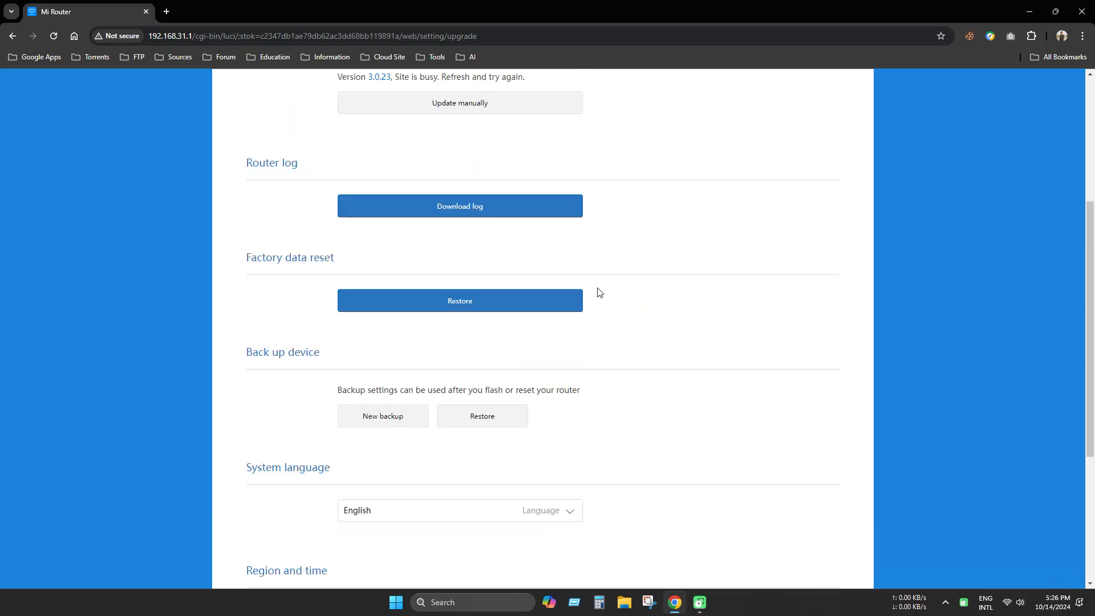